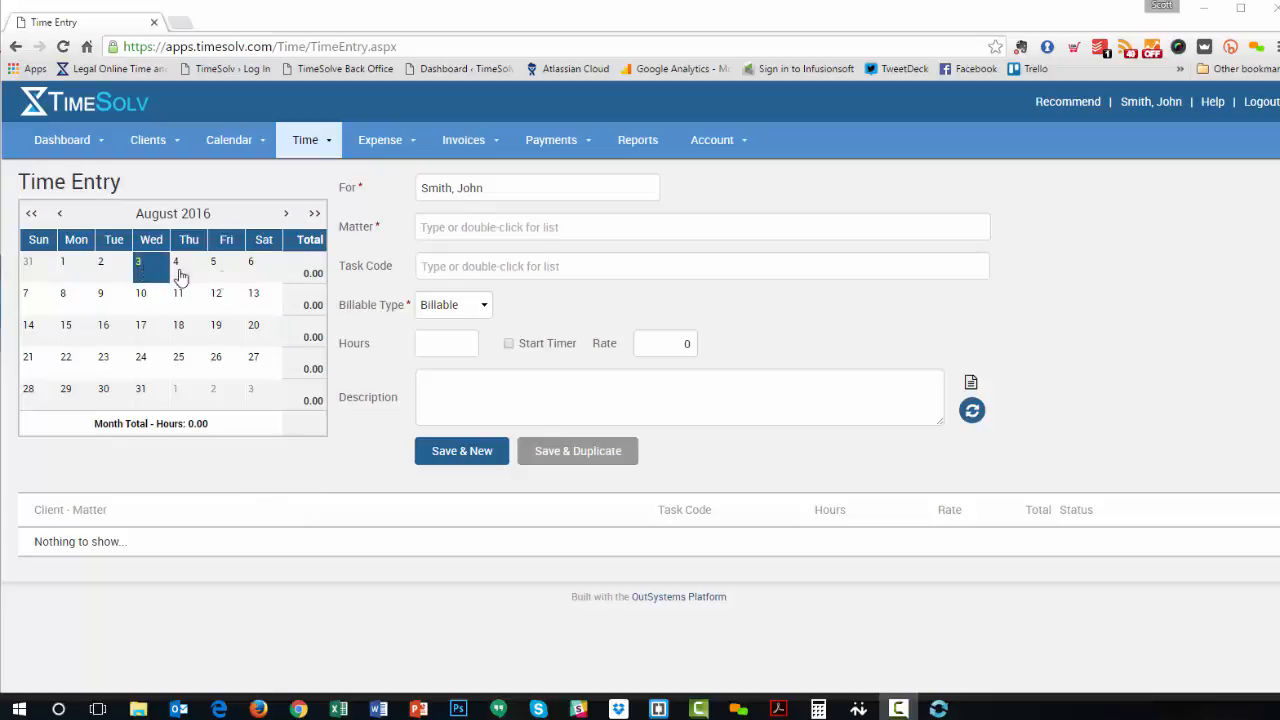
# - Examine the monthly time totals in the calendar for August and June 2016
pyautogui.doubleClick(205, 424)
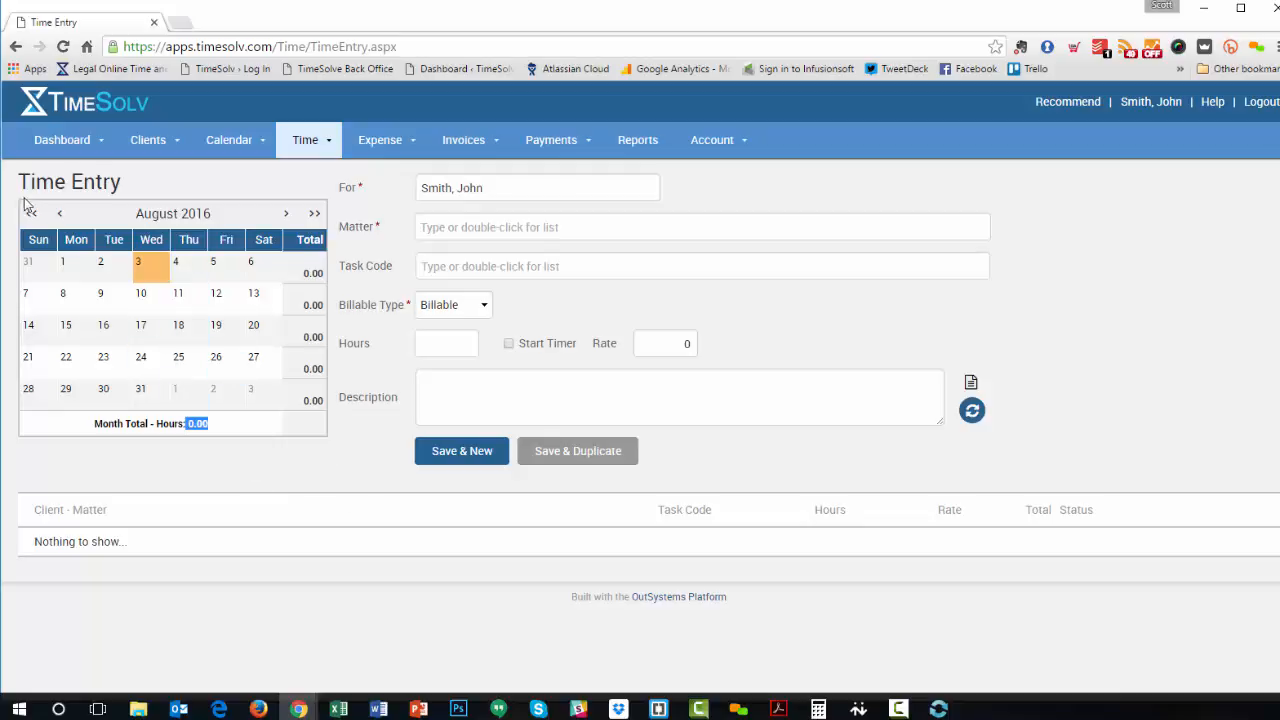
pyautogui.click(60, 218)
pyautogui.click(60, 220)
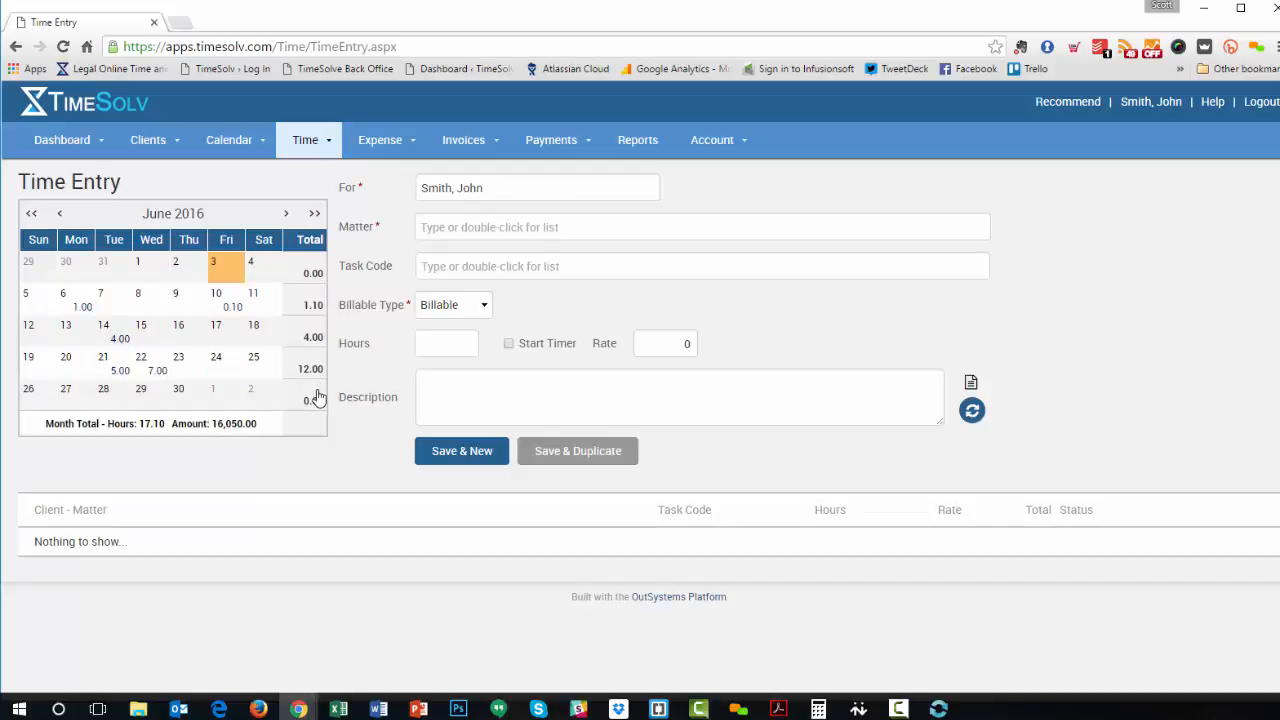
pyautogui.moveTo(108, 424); pyautogui.dragTo(266, 432)
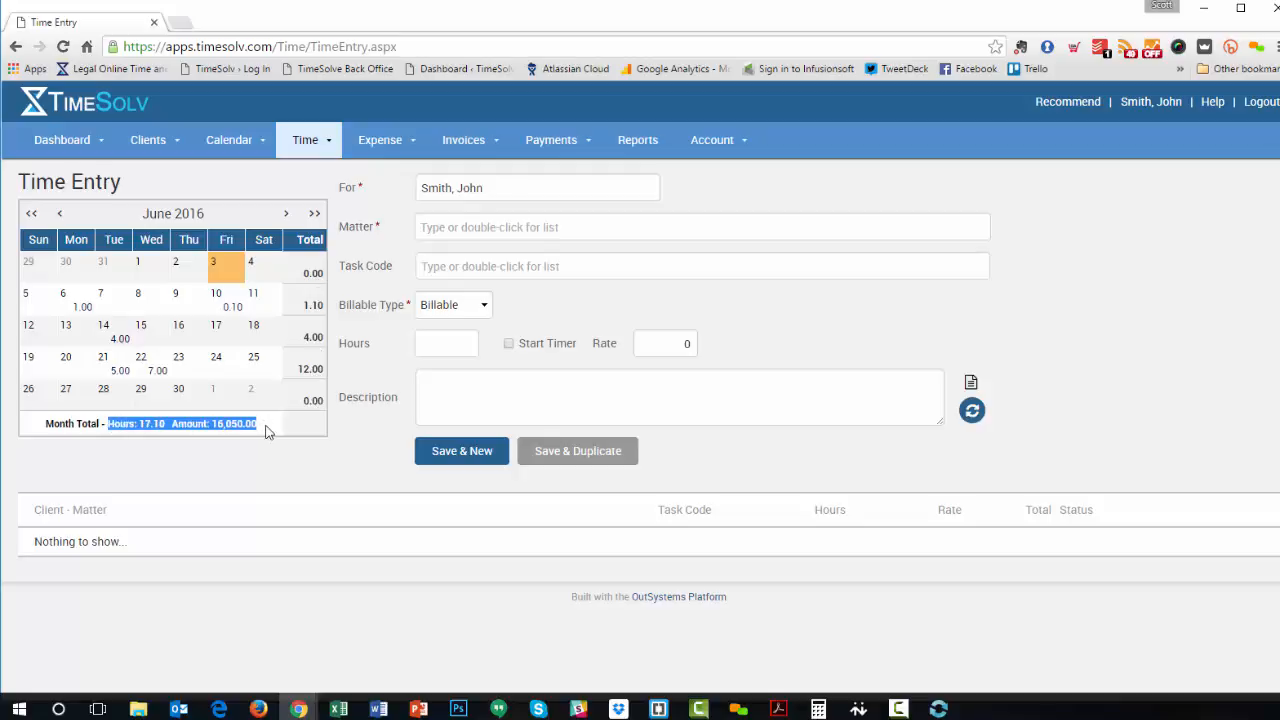
# - Bring the time entry calendar back to August 2016 and select August 1 as the entry date
pyautogui.click(288, 216)
pyautogui.click(287, 217)
pyautogui.click(286, 218)
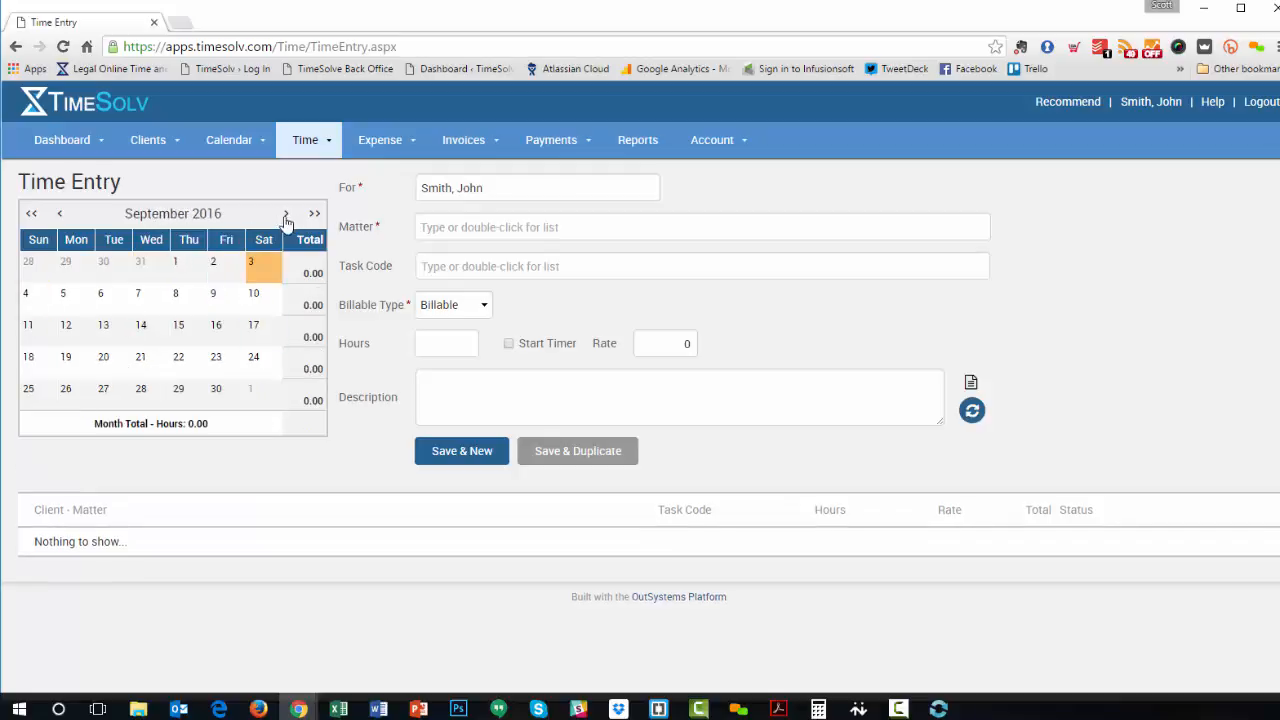
pyautogui.click(59, 214)
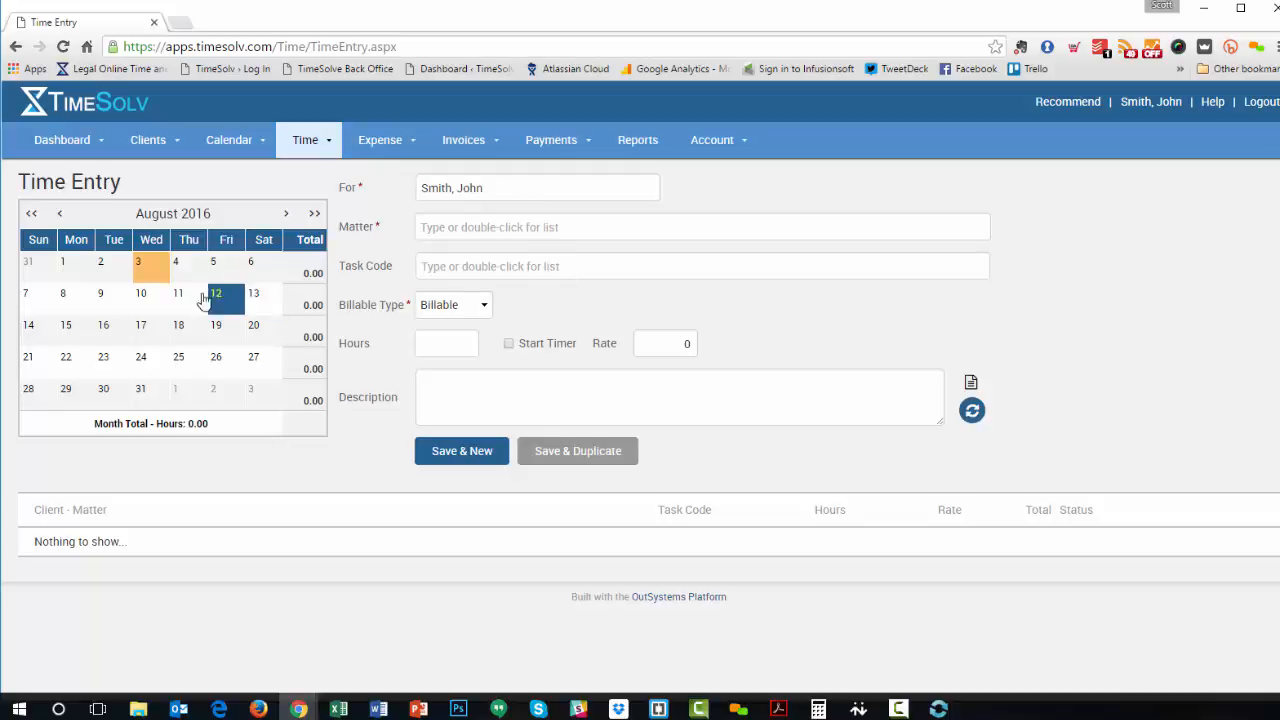
pyautogui.click(72, 268)
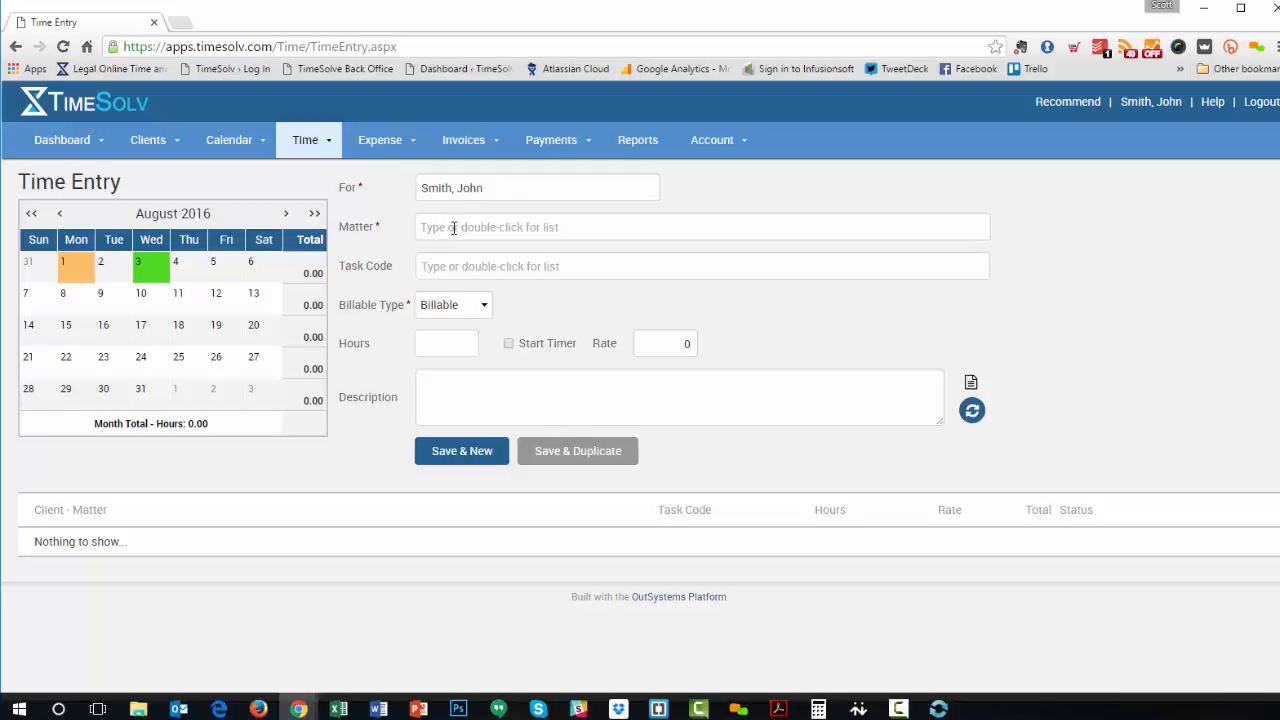
# - Browse the list of matters for the time entry, including a search for "Abc"
pyautogui.doubleClick(453, 228)
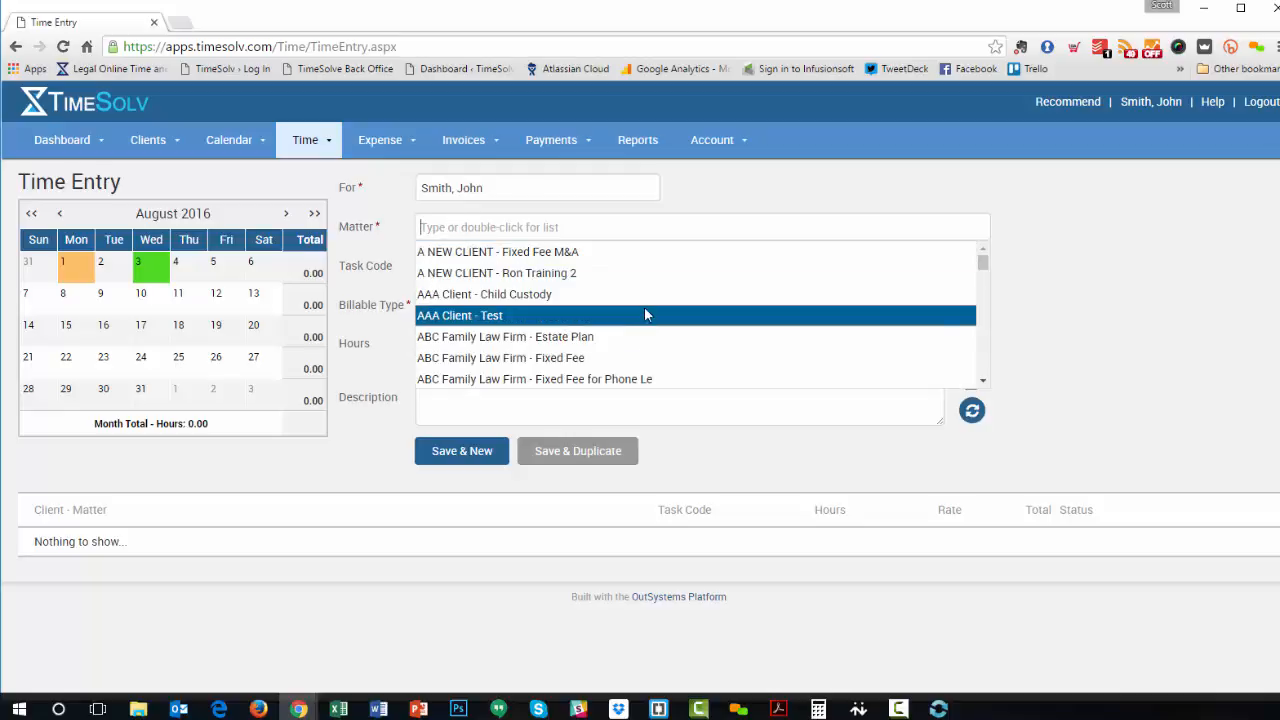
pyautogui.scroll(-1, 644, 306)
pyautogui.scroll(-8, 614, 306)
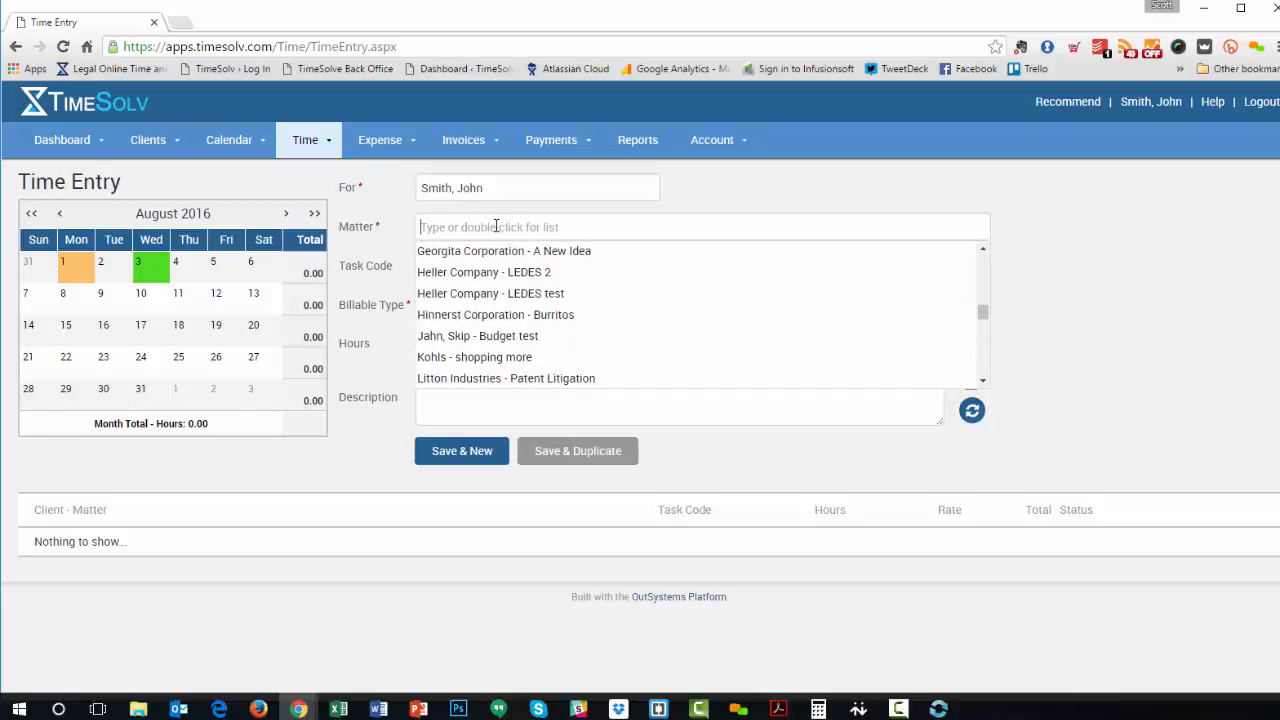
pyautogui.write('Abc')
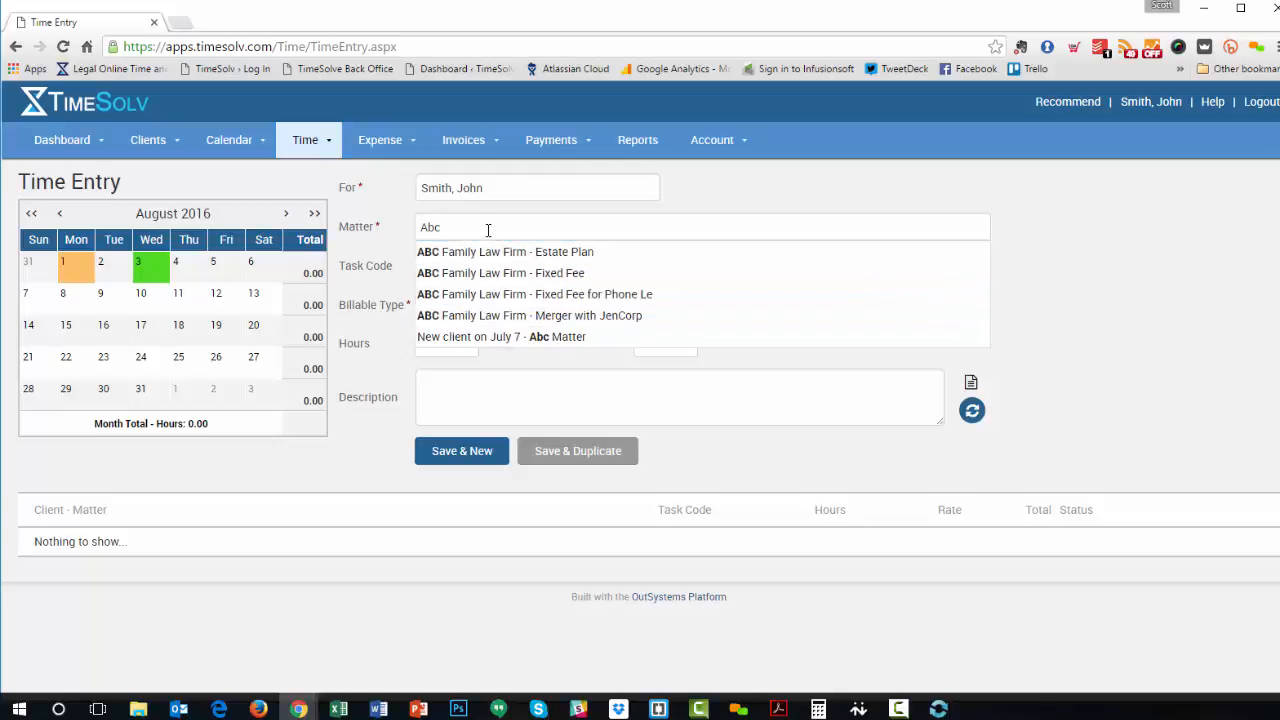
pyautogui.press('BackSpace')
pyautogui.press('BackSpace')
pyautogui.press('BackSpace')
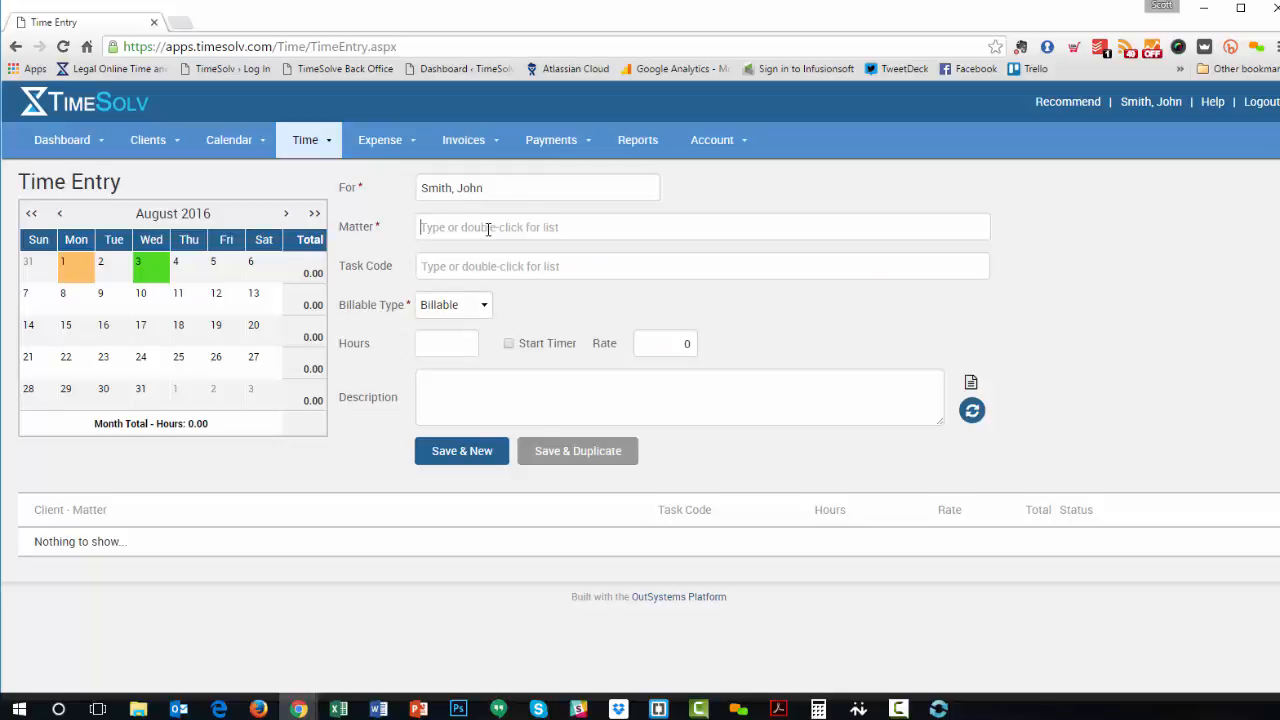
# - Set the matter to Litton Industries - Patent Litigation and the task code to L320 - Document Production
pyautogui.write('Lit')
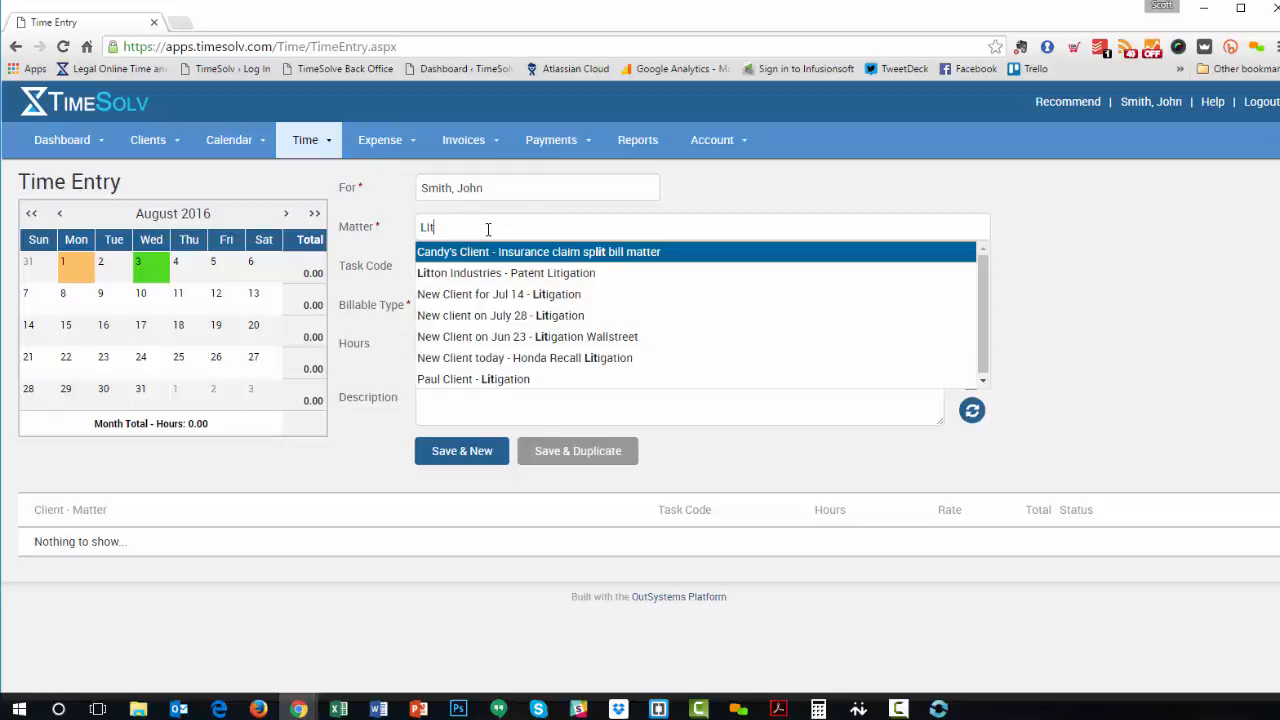
pyautogui.click(450, 273)
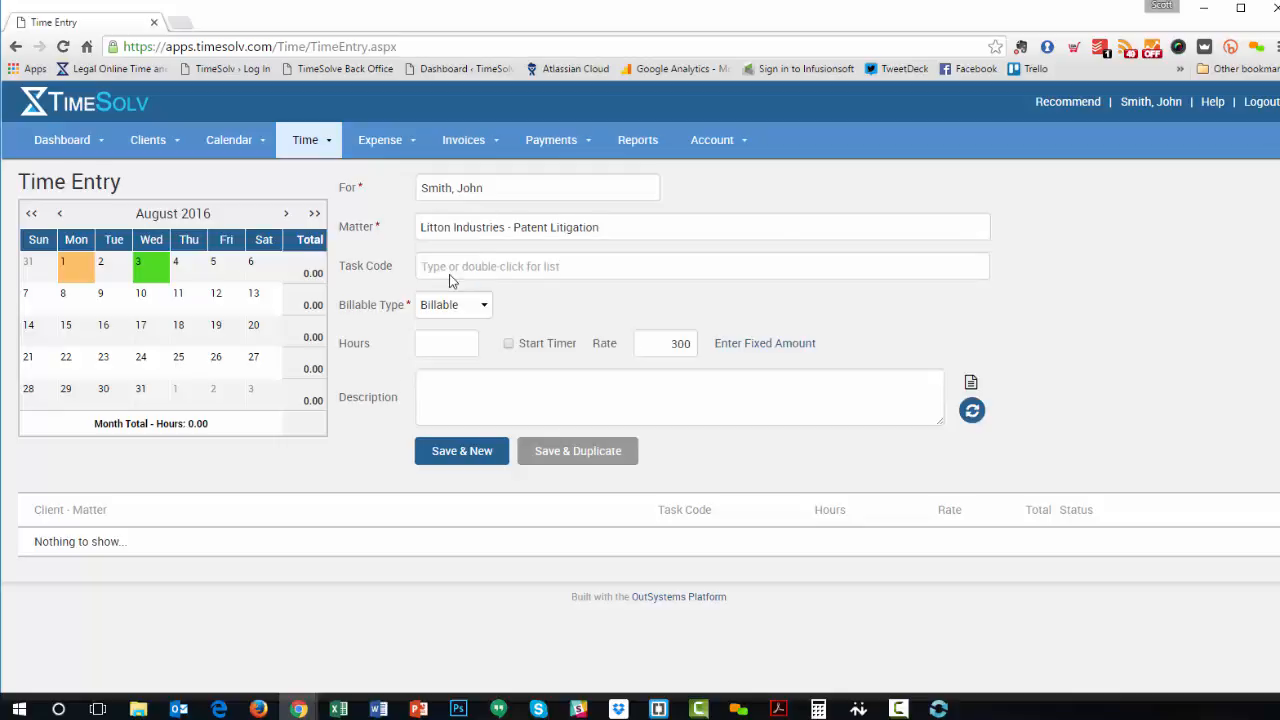
pyautogui.click(461, 267)
pyautogui.doubleClick(461, 267)
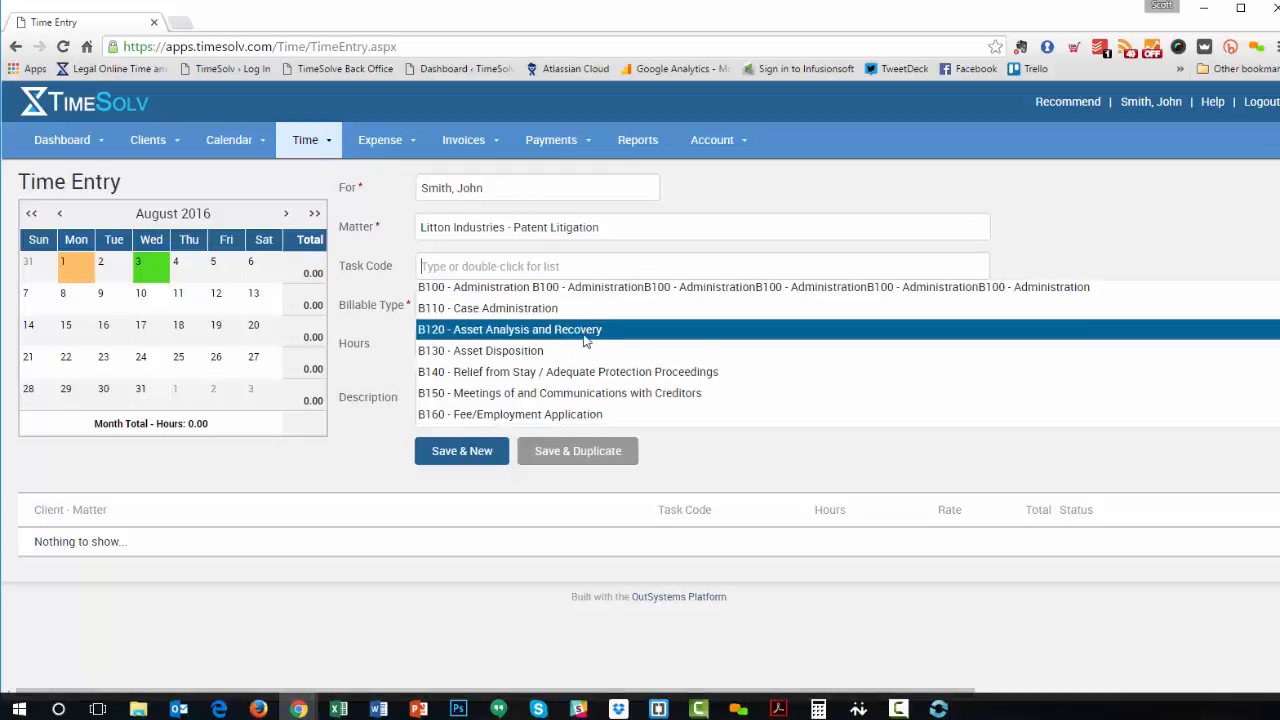
pyautogui.scroll(-3, 565, 343)
pyautogui.scroll(-2, 565, 343)
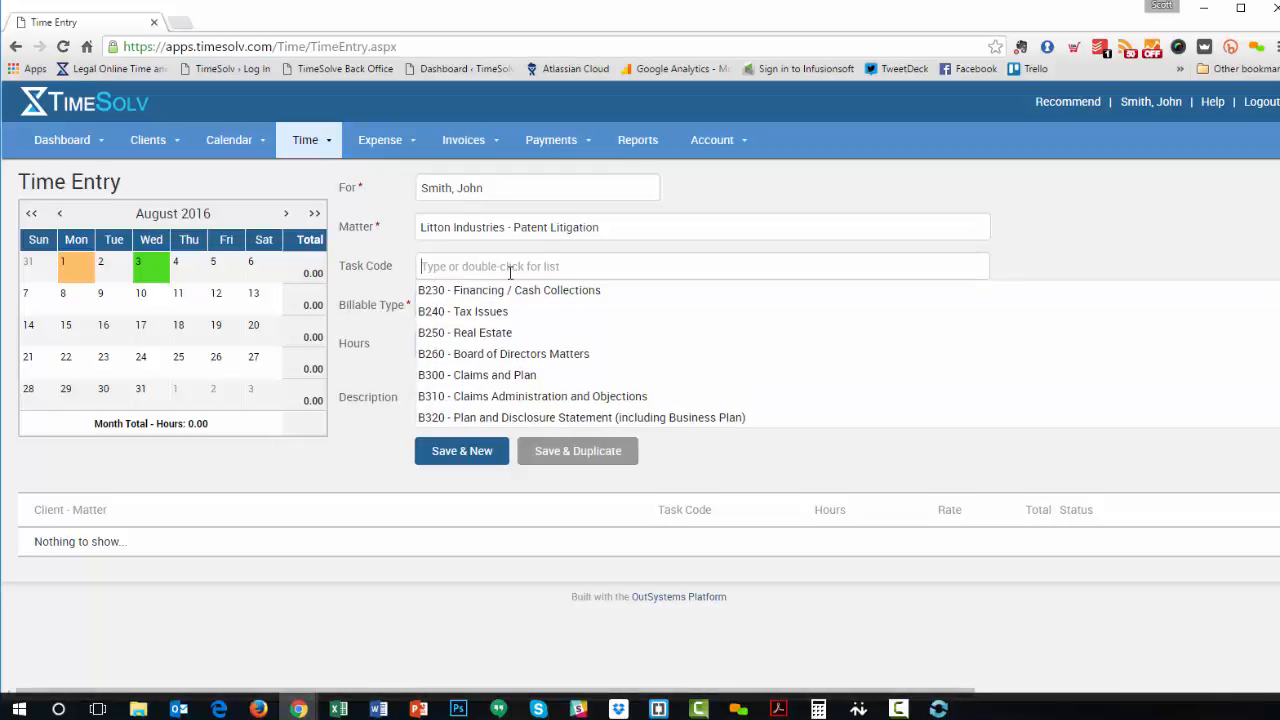
pyautogui.write('Docu')
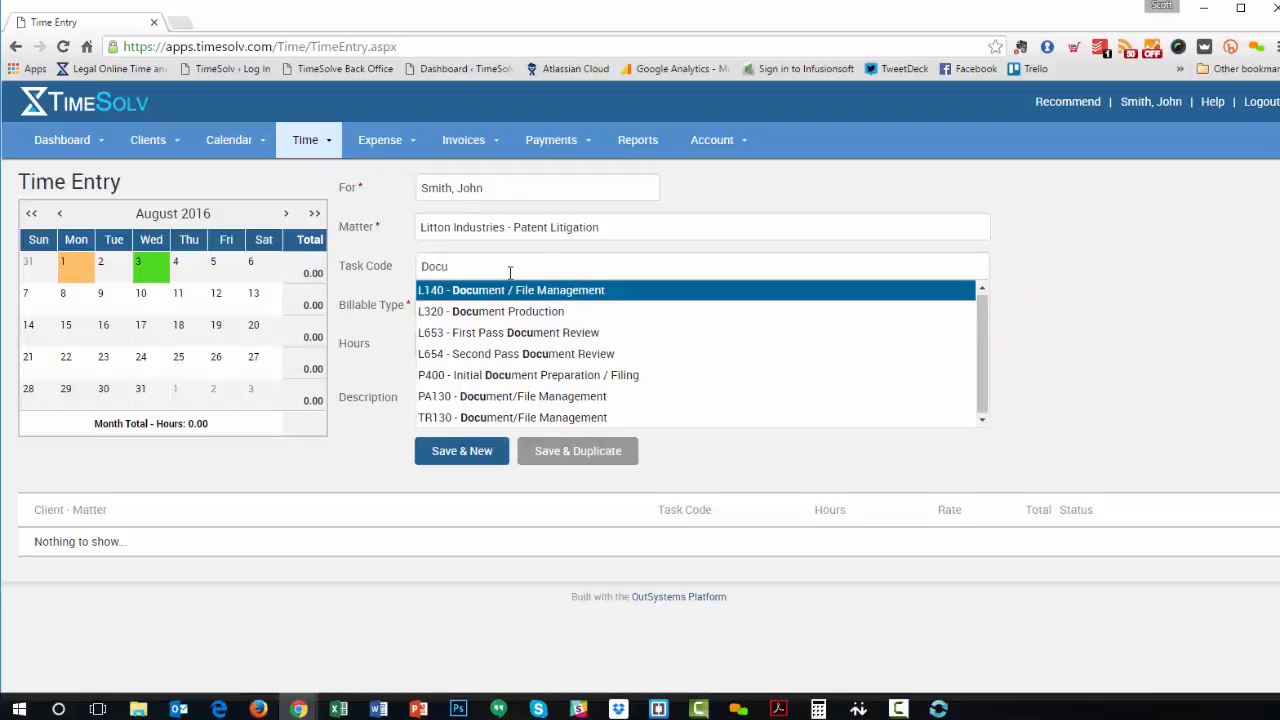
pyautogui.click(470, 316)
# - Keep the entry's billable type as Billable and set the hours to 2
pyautogui.click(453, 304)
pyautogui.click(440, 326)
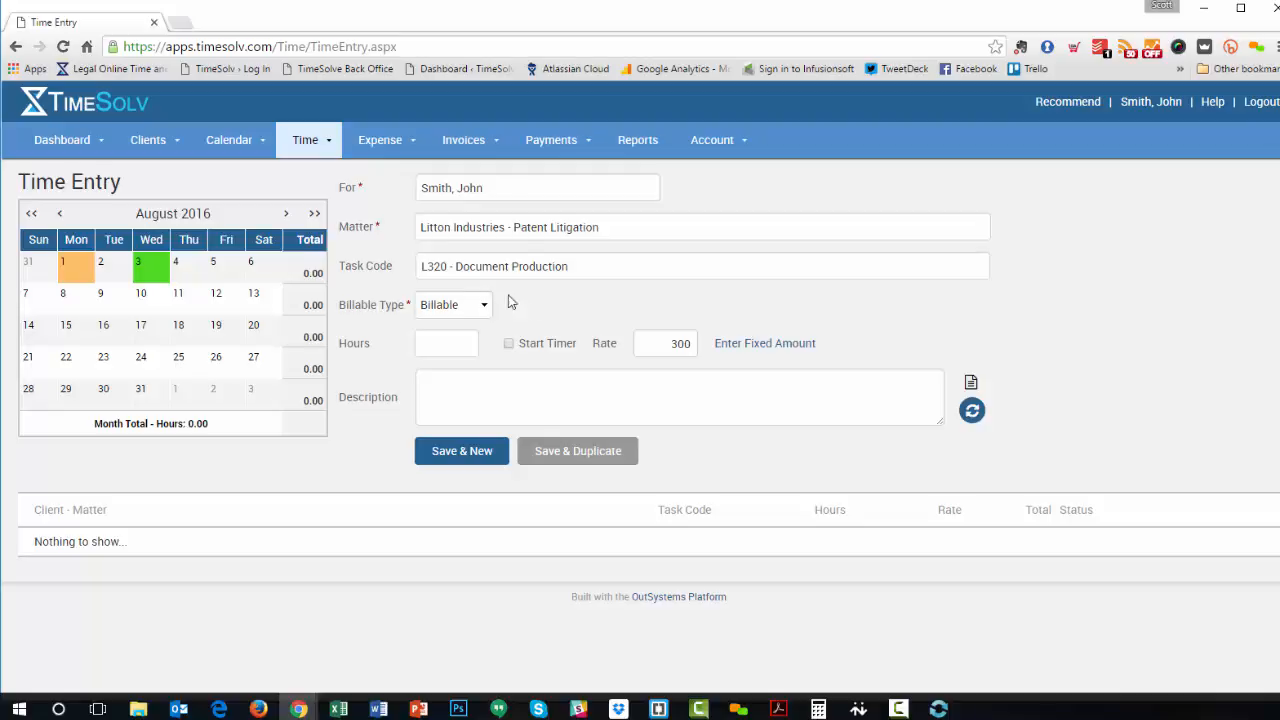
pyautogui.click(442, 304)
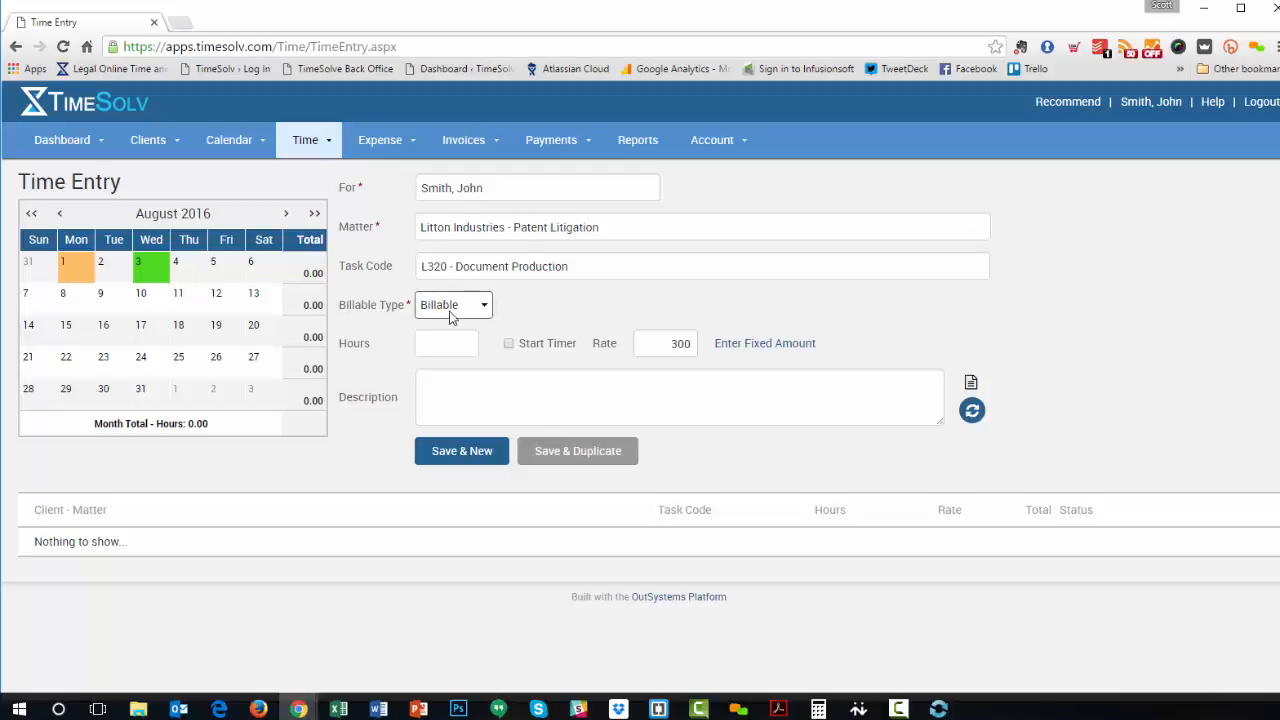
pyautogui.click(559, 311)
pyautogui.click(461, 340)
pyautogui.write('2')
pyautogui.moveTo(662, 343); pyautogui.dragTo(702, 340)
# - Consult the abbreviations list, enter "Review and revise patent application" as the description, and save the time entry
pyautogui.click(455, 386)
pyautogui.click(970, 384)
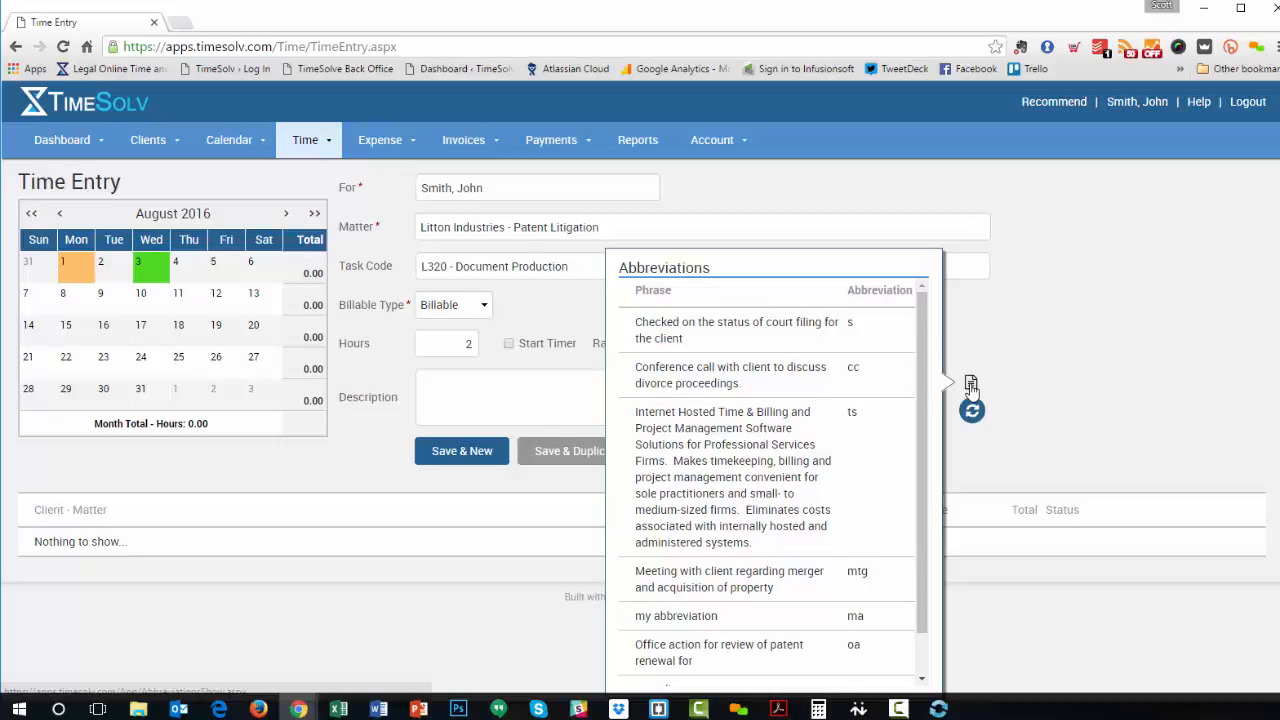
pyautogui.scroll(-1, 886, 443)
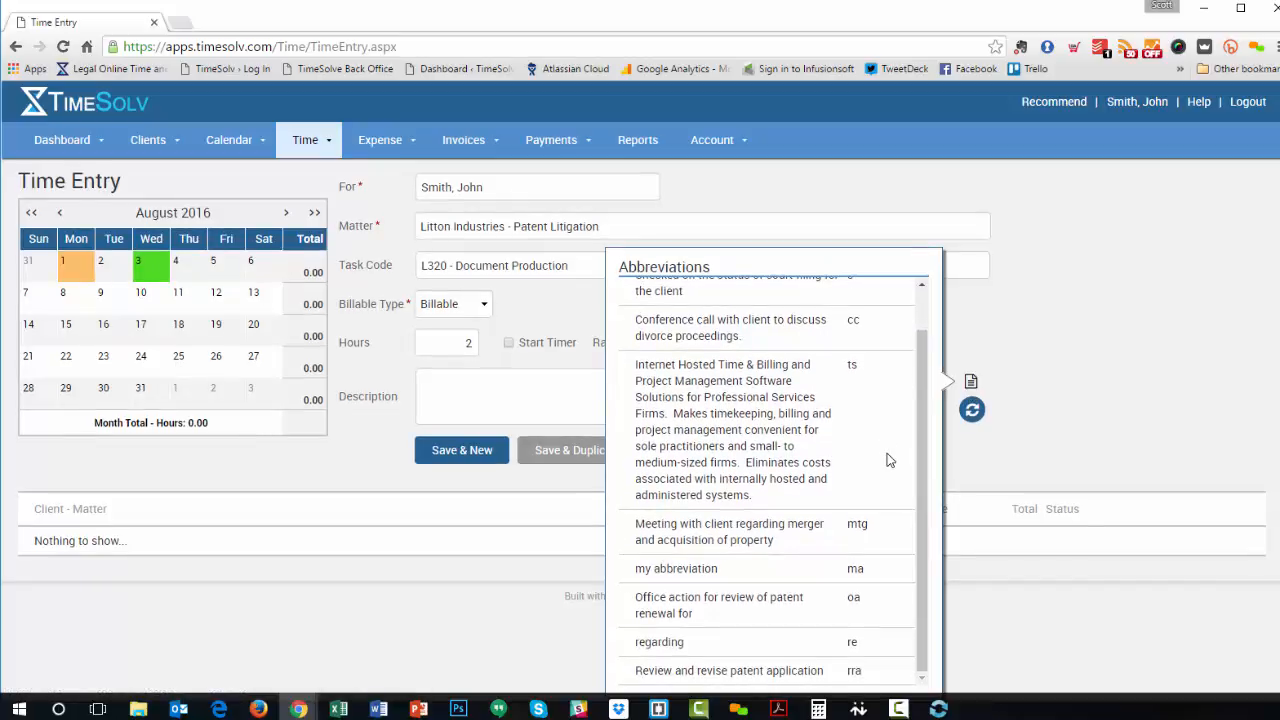
pyautogui.click(477, 396)
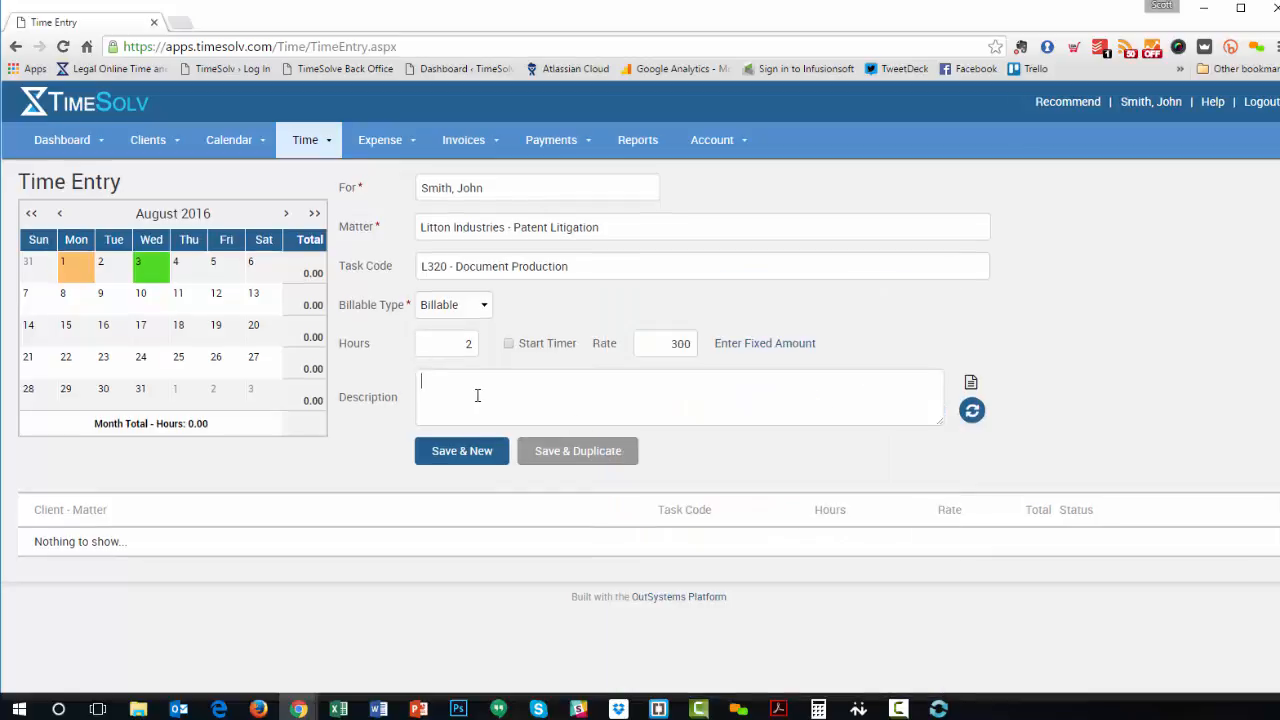
pyautogui.write('Review and revise patent application')
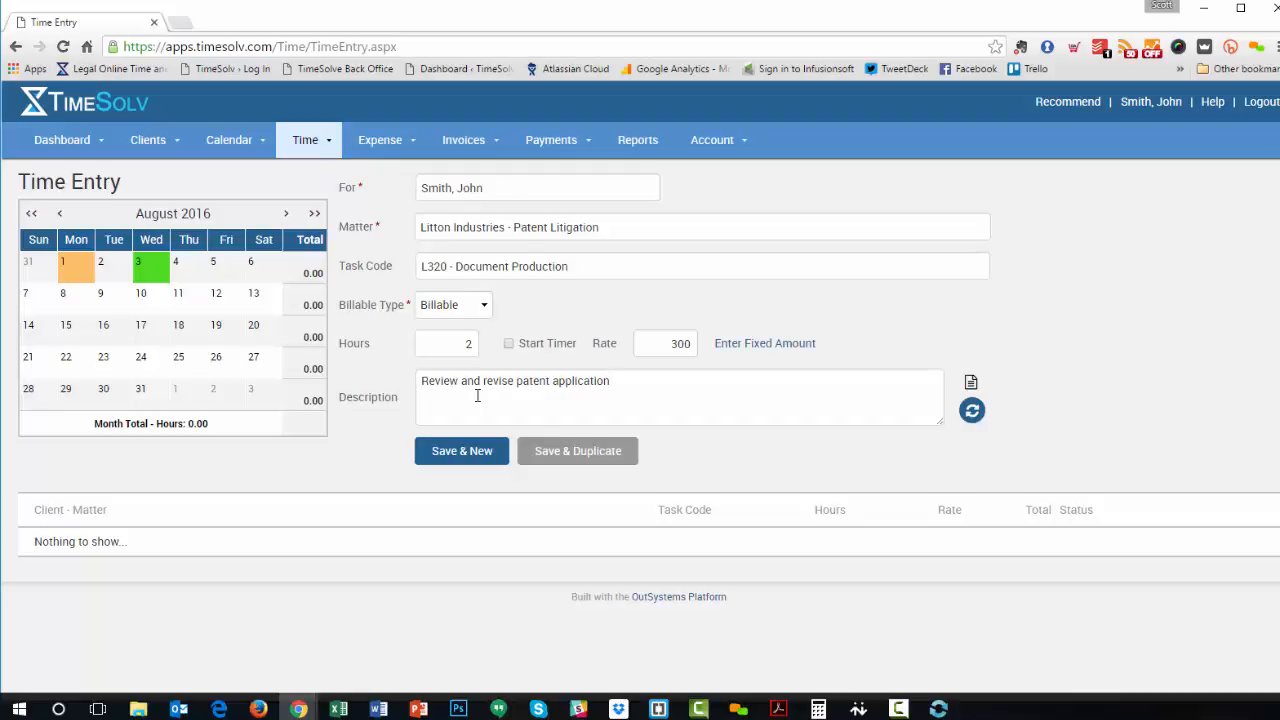
pyautogui.click(465, 456)
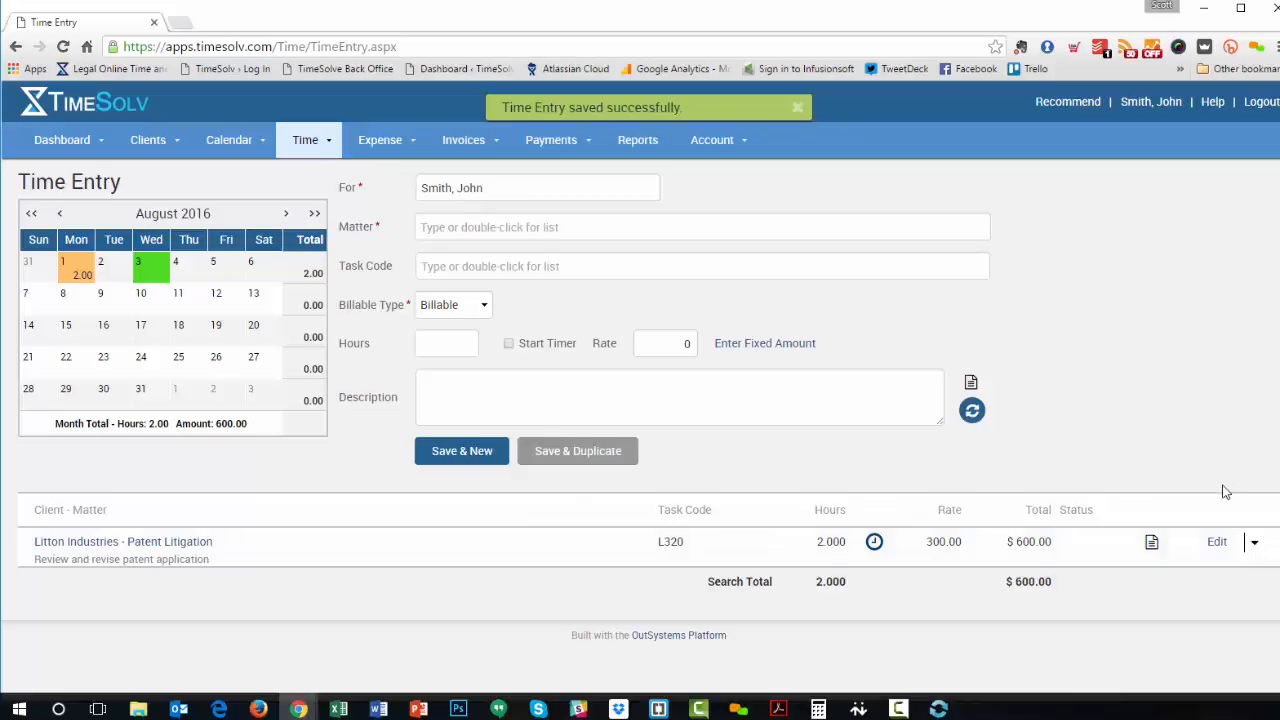
# - Examine the full details of the saved Litton Industries - Patent Litigation time entry
pyautogui.click(1149, 545)
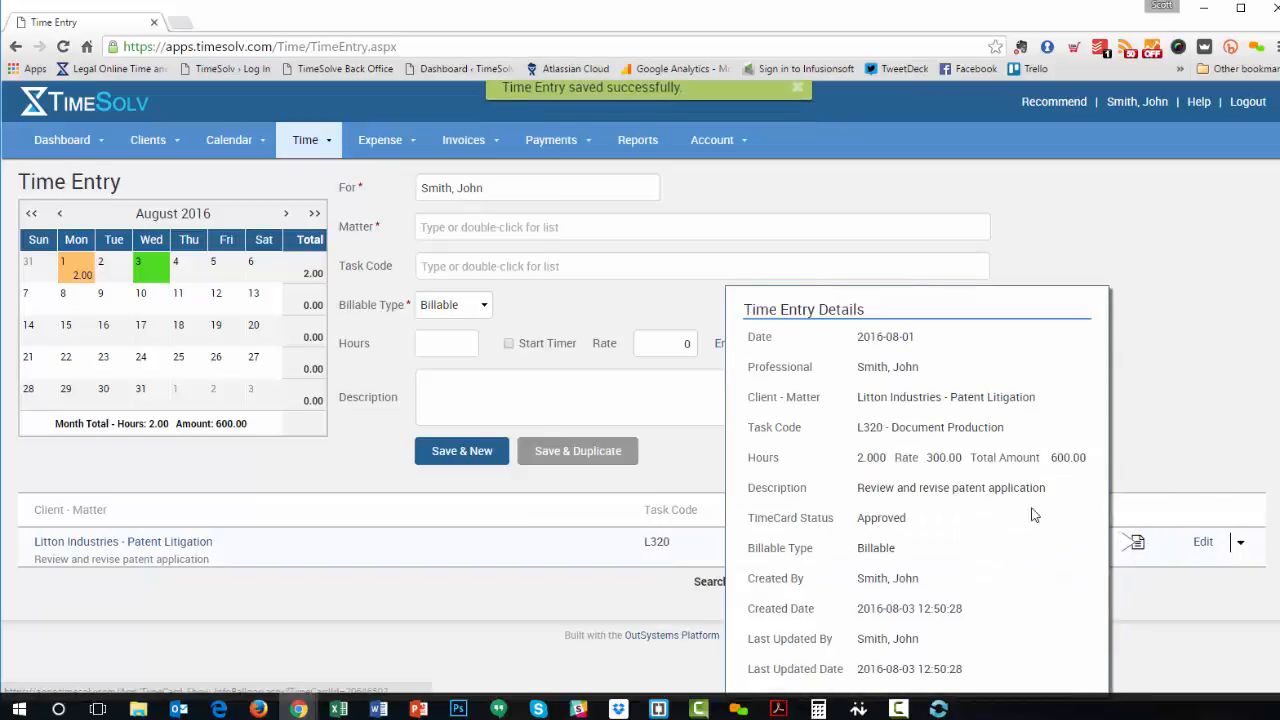
pyautogui.click(1200, 348)
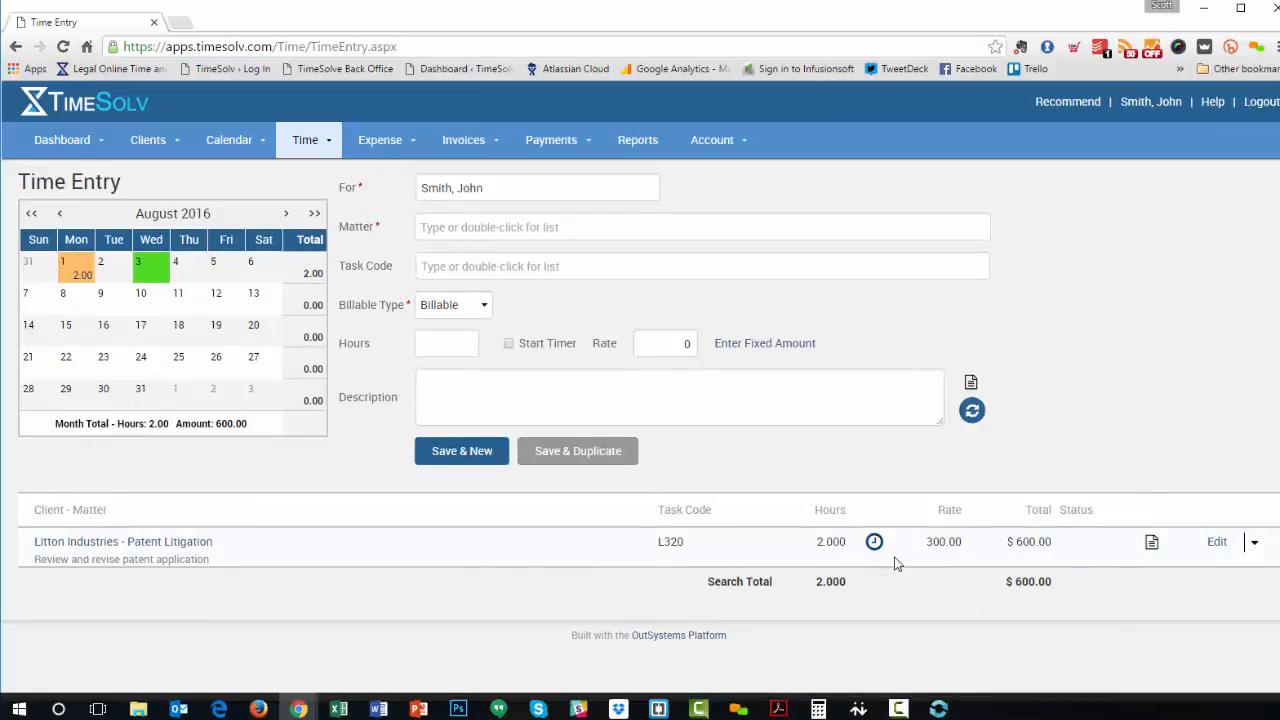
# - Run the timer on the Litton Industries - Patent Litigation entry and stop it, dismissing the notification
pyautogui.click(874, 541)
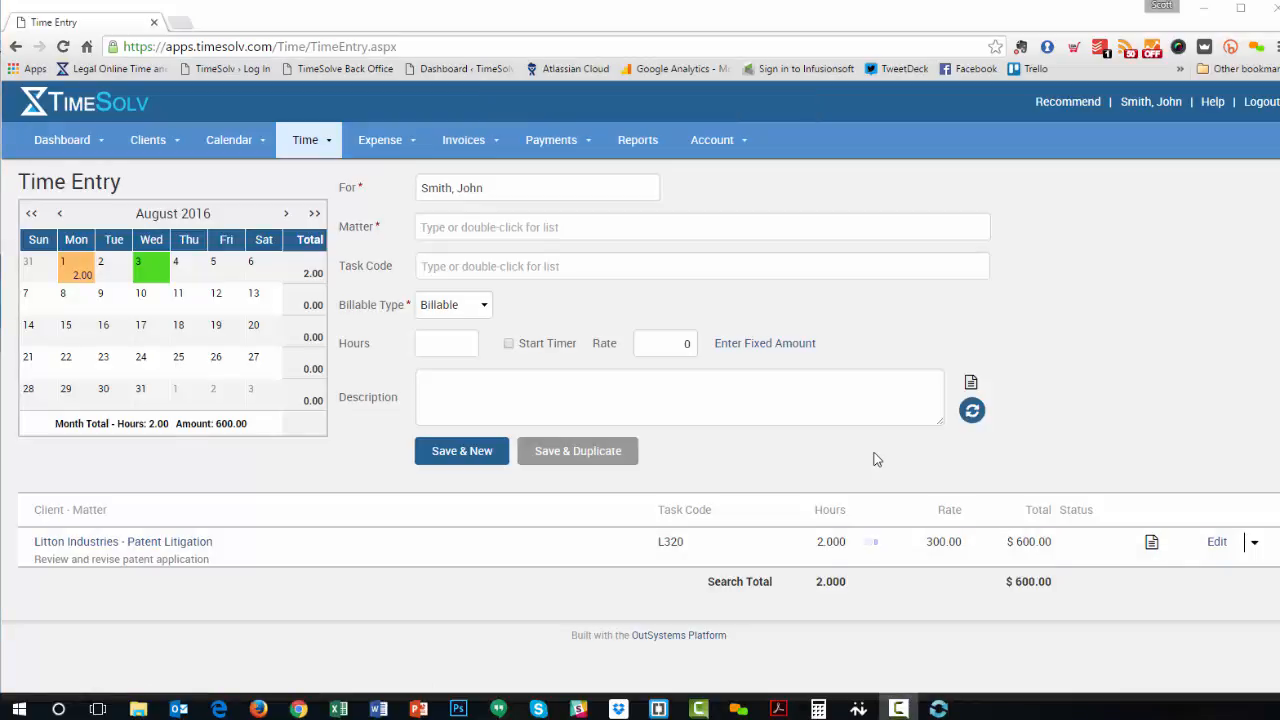
pyautogui.click(871, 543)
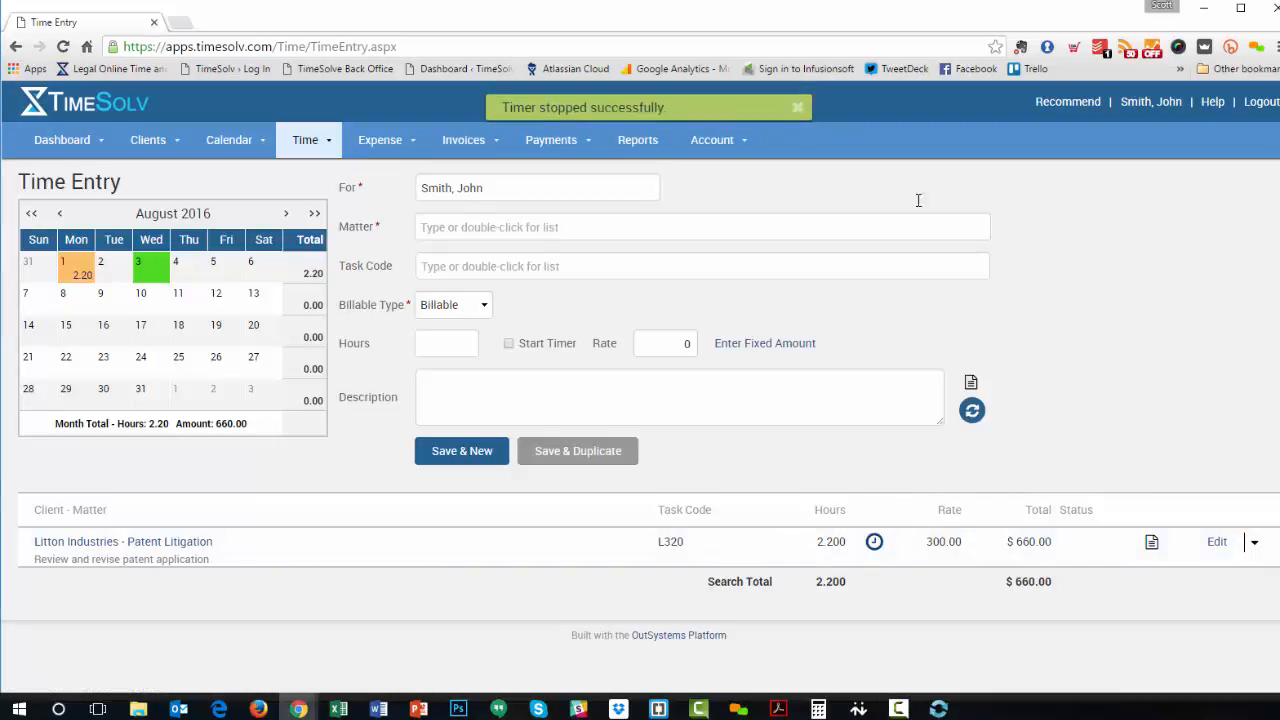
pyautogui.click(805, 110)
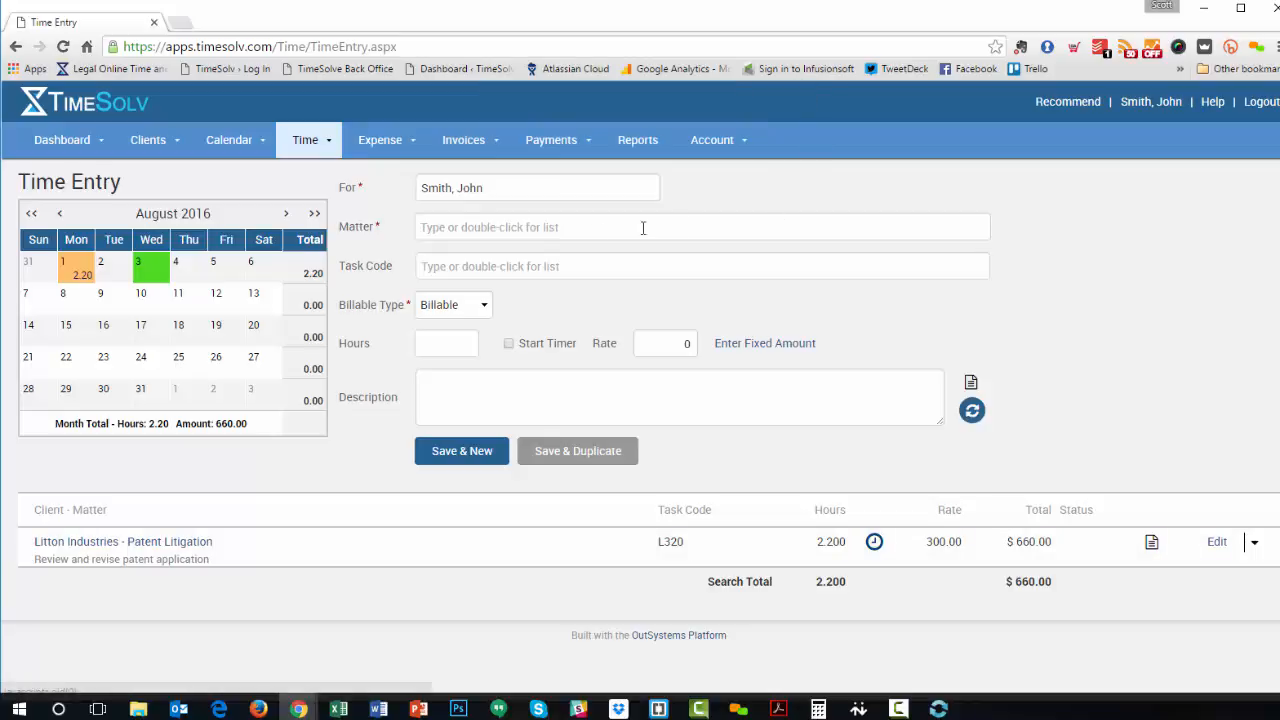
# - Save a time entry for Five Seas Bancorp - General with Start Timer enabled, and stop its timer
pyautogui.doubleClick(550, 227)
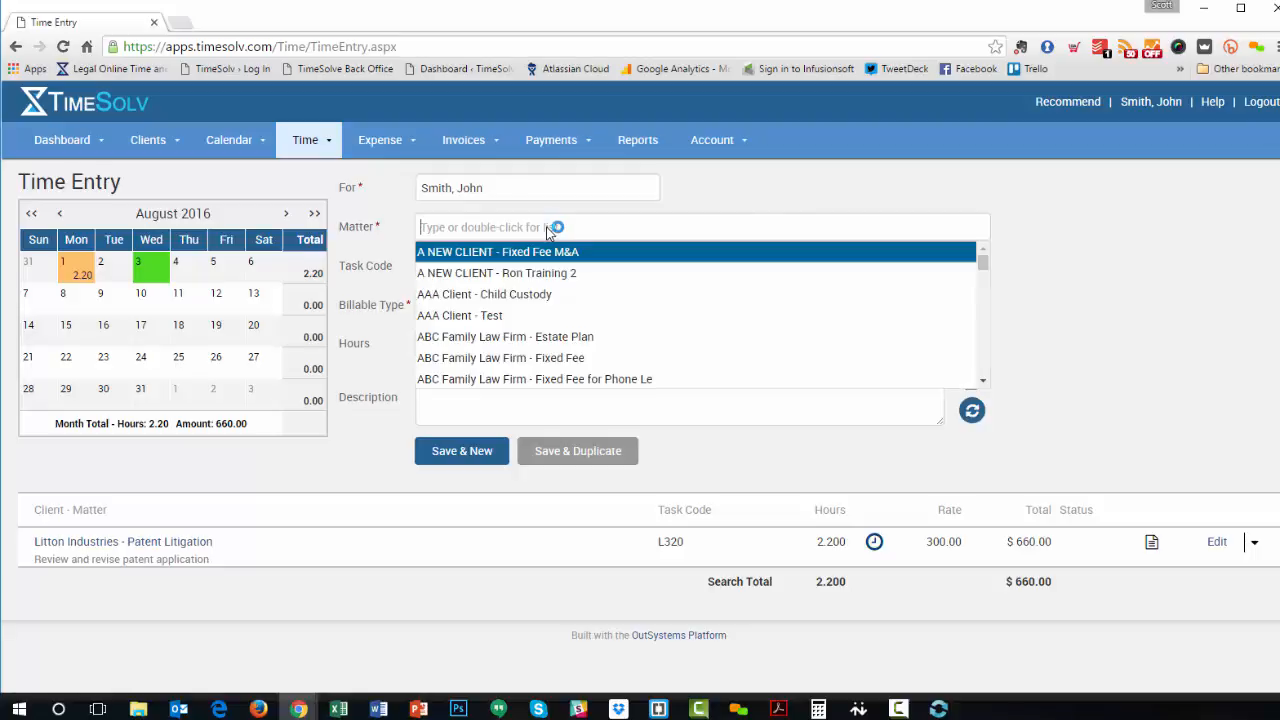
pyautogui.scroll(-5, 584, 311)
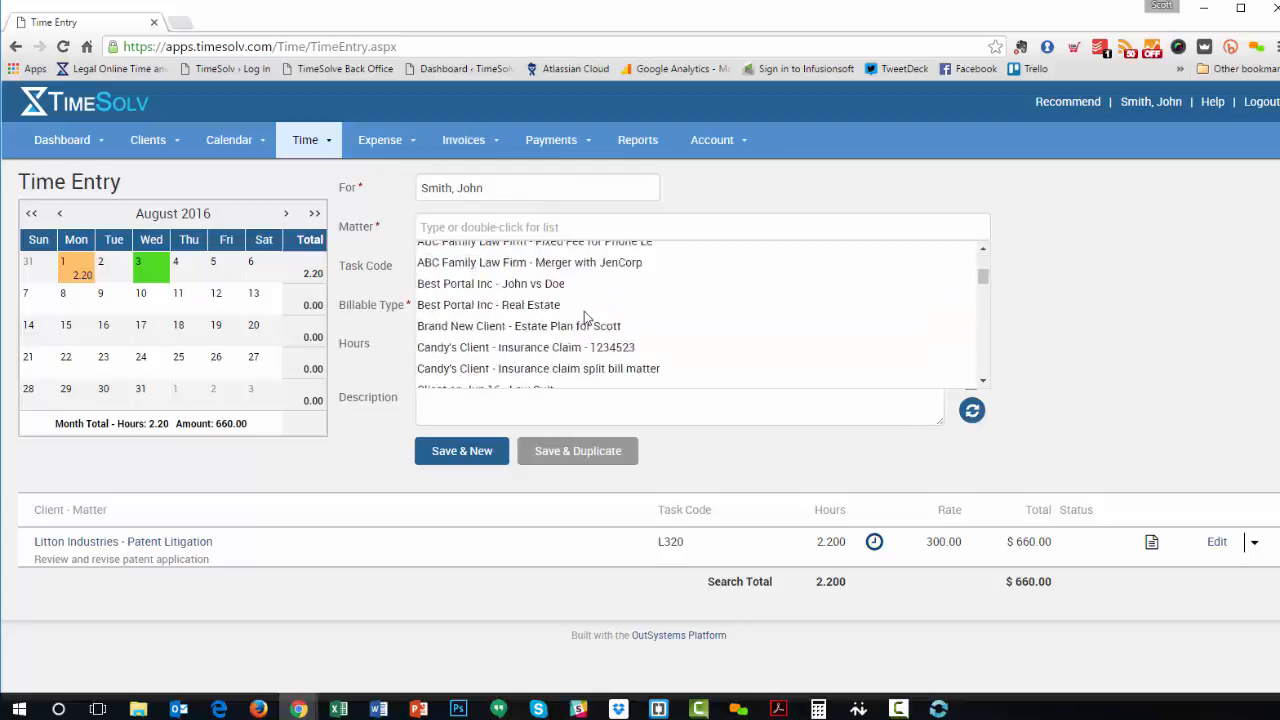
pyautogui.click(483, 309)
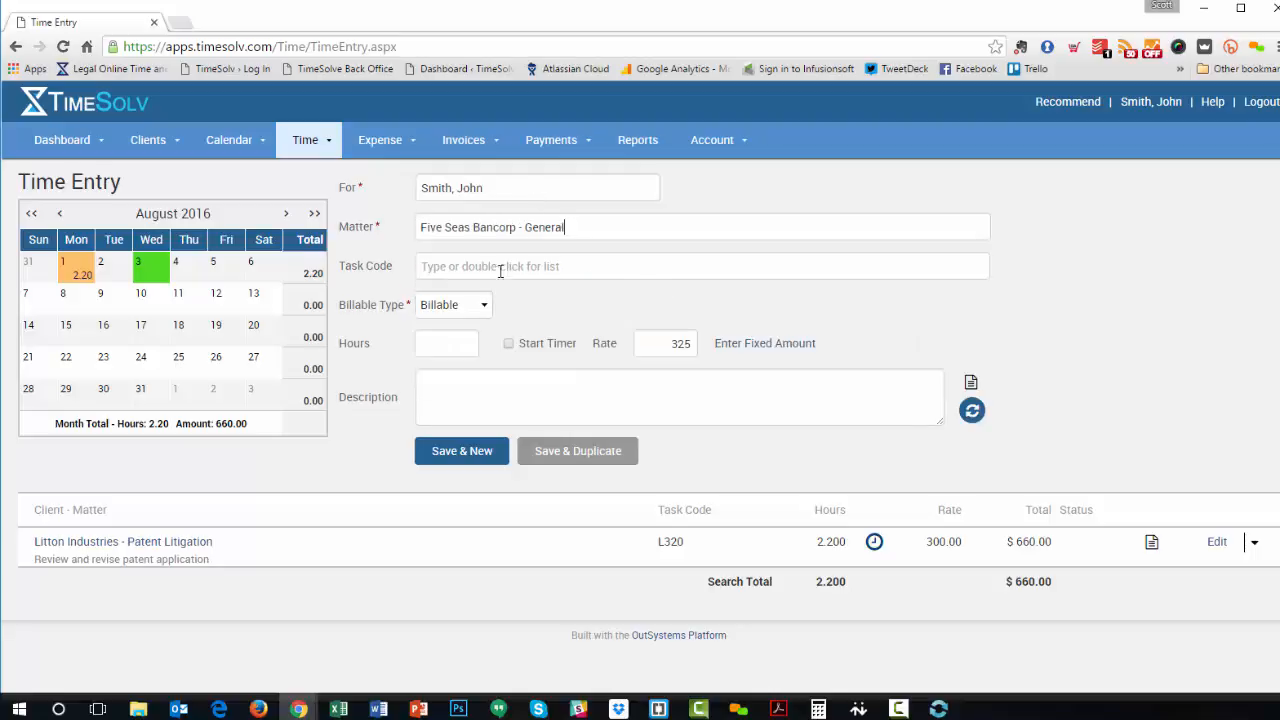
pyautogui.click(509, 343)
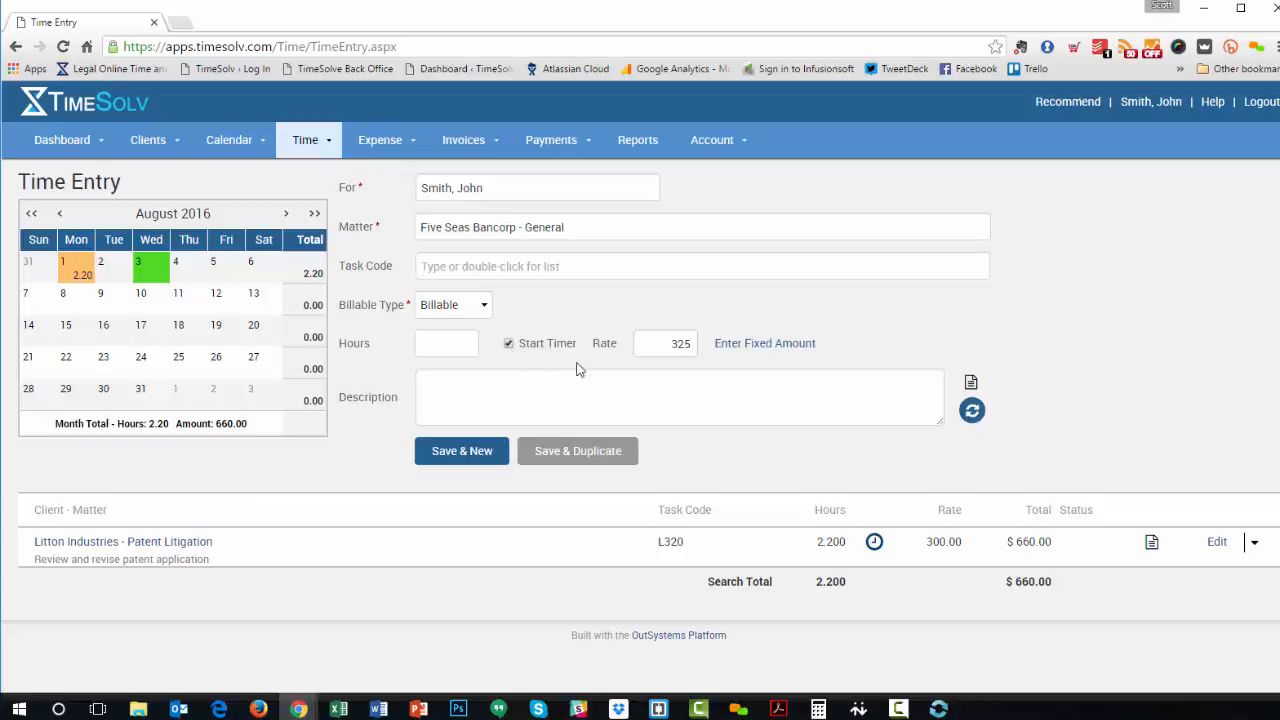
pyautogui.click(468, 455)
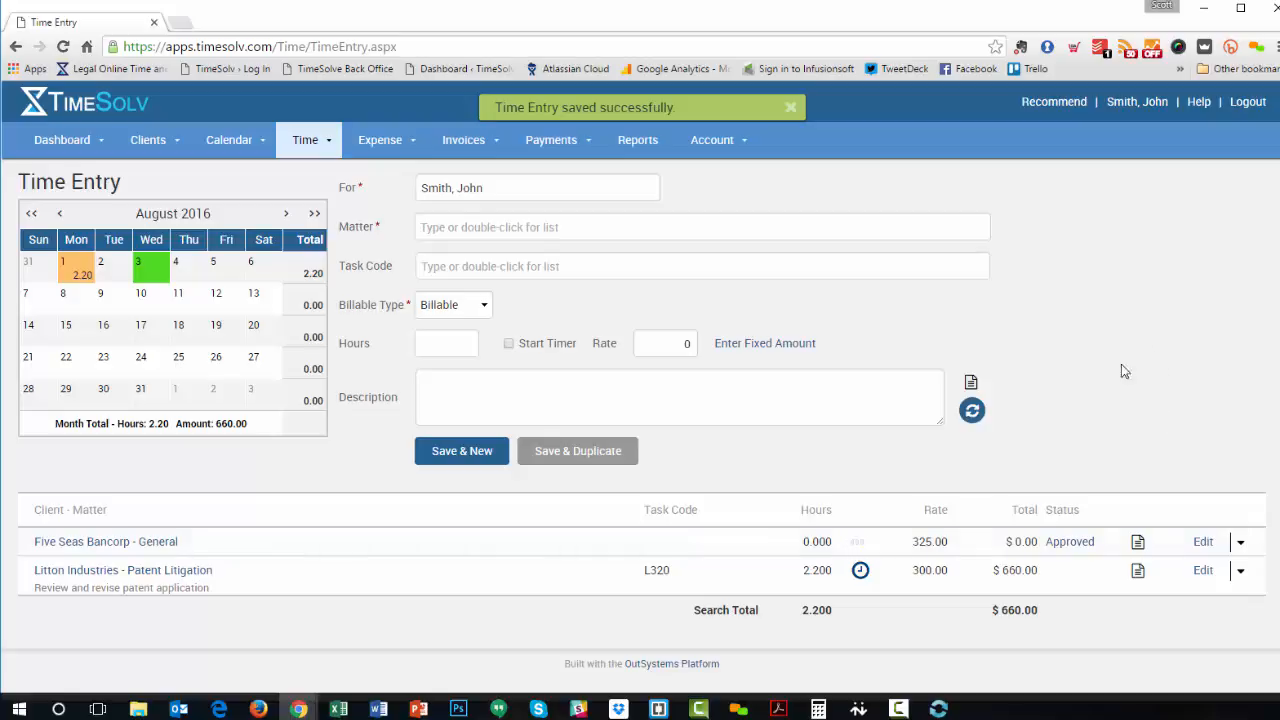
pyautogui.click(858, 548)
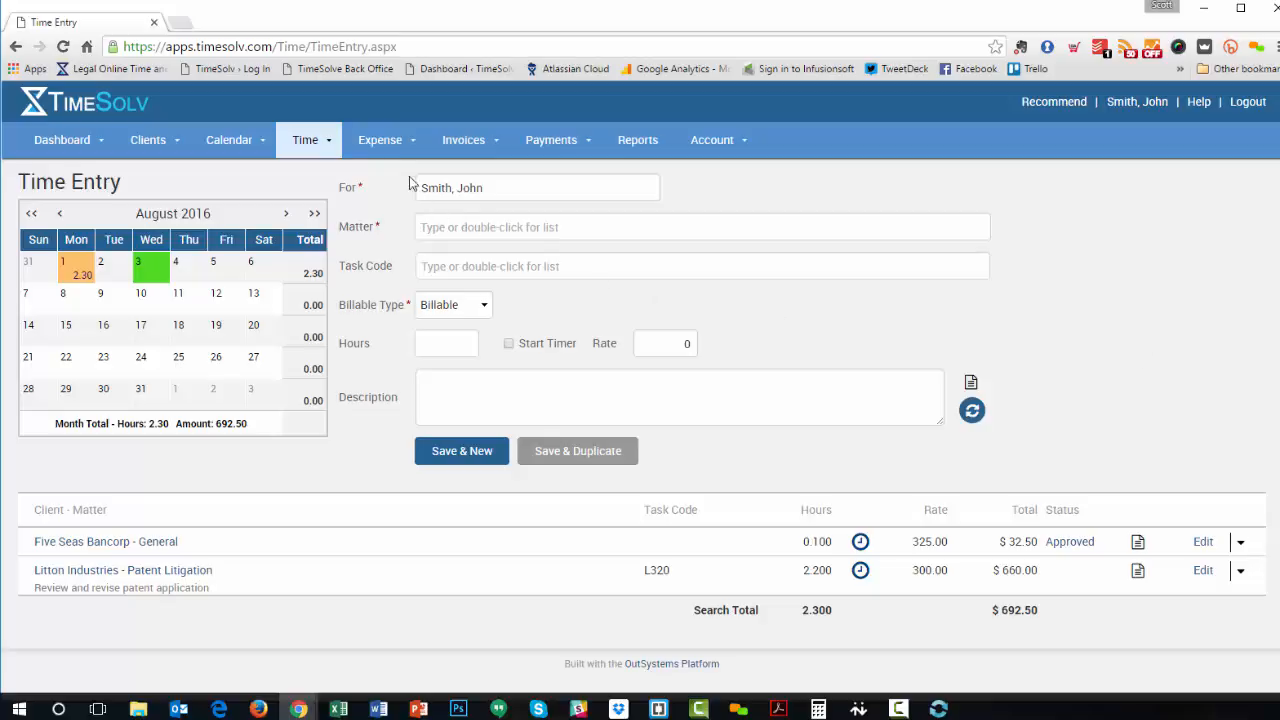
# - Open the Expense Entry page
pyautogui.click(388, 145)
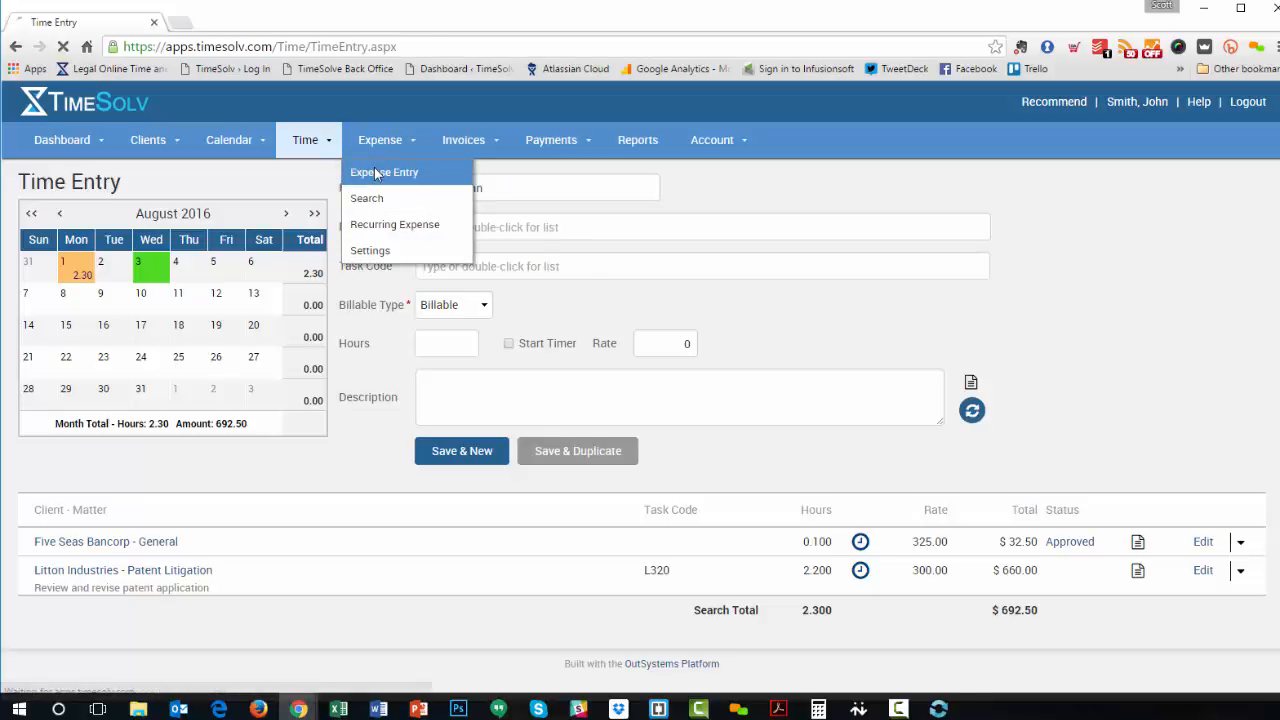
pyautogui.click(376, 172)
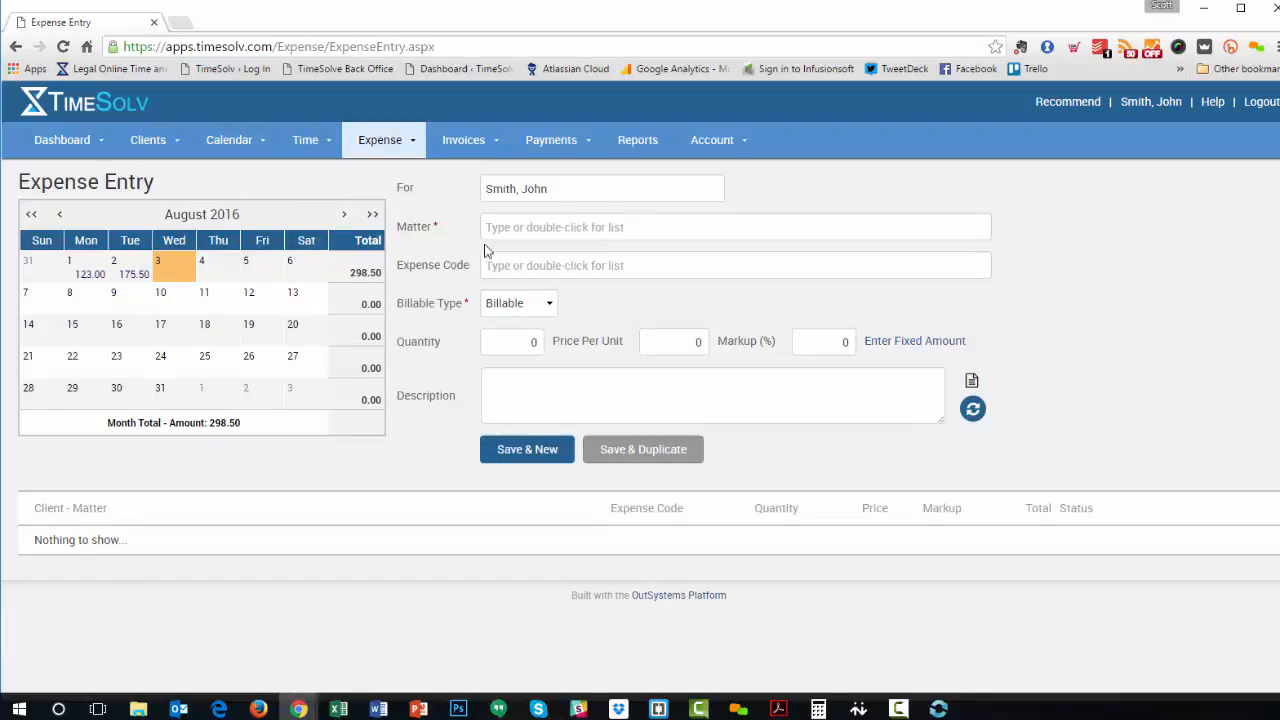
# - Start an expense entry for the matter Litton Industries - Patent Litigation with expense code E101 - Copying
pyautogui.doubleClick(519, 229)
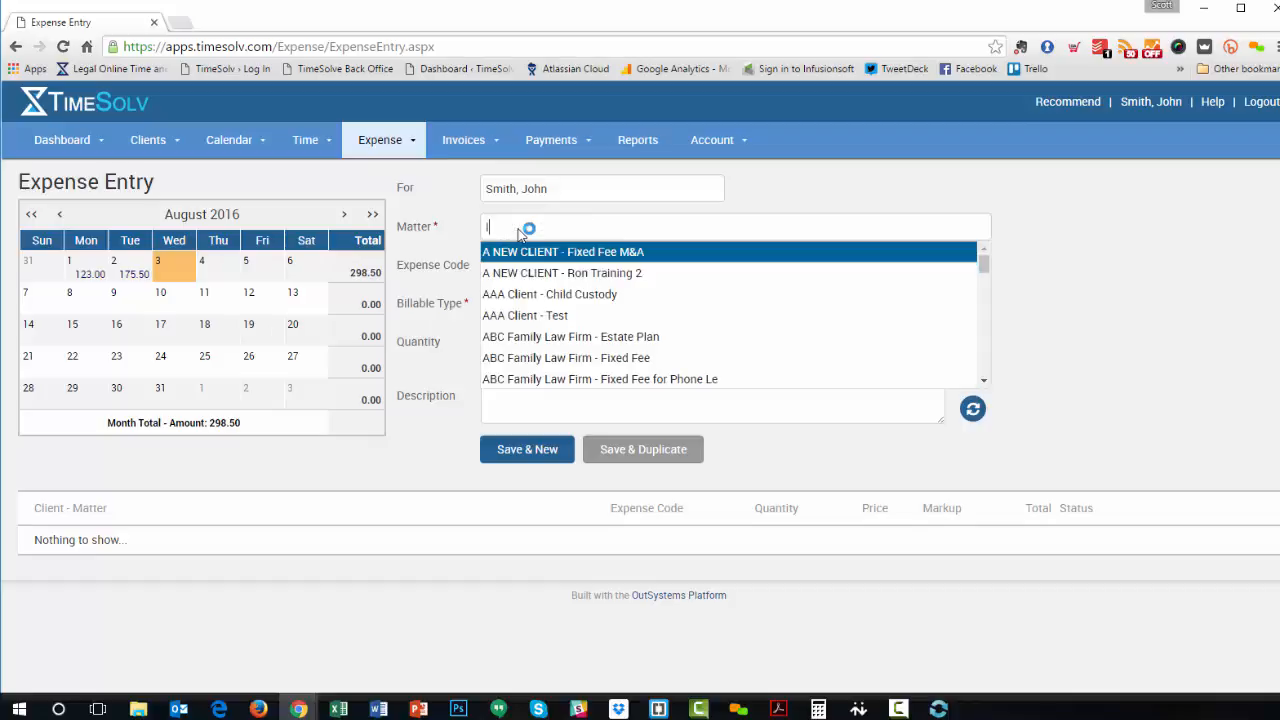
pyautogui.write('lit')
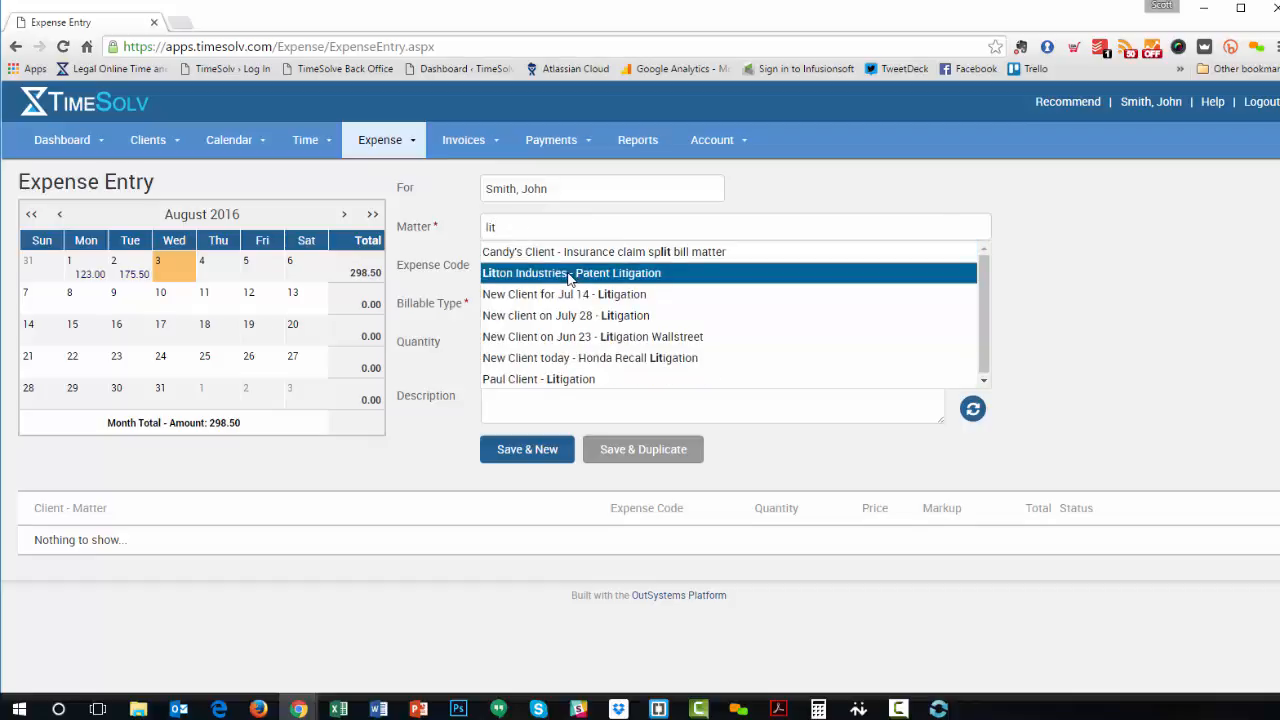
pyautogui.click(570, 274)
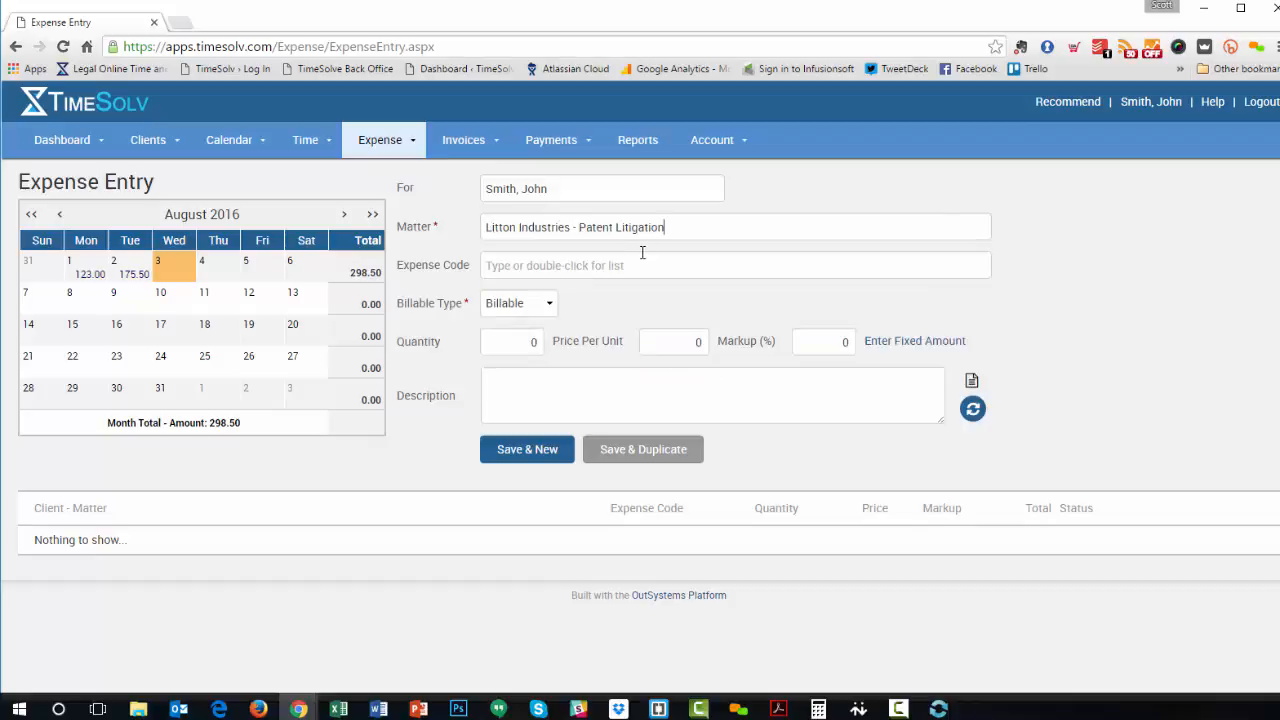
pyautogui.click(551, 266)
pyautogui.doubleClick(554, 266)
pyautogui.scroll(-3, 590, 330)
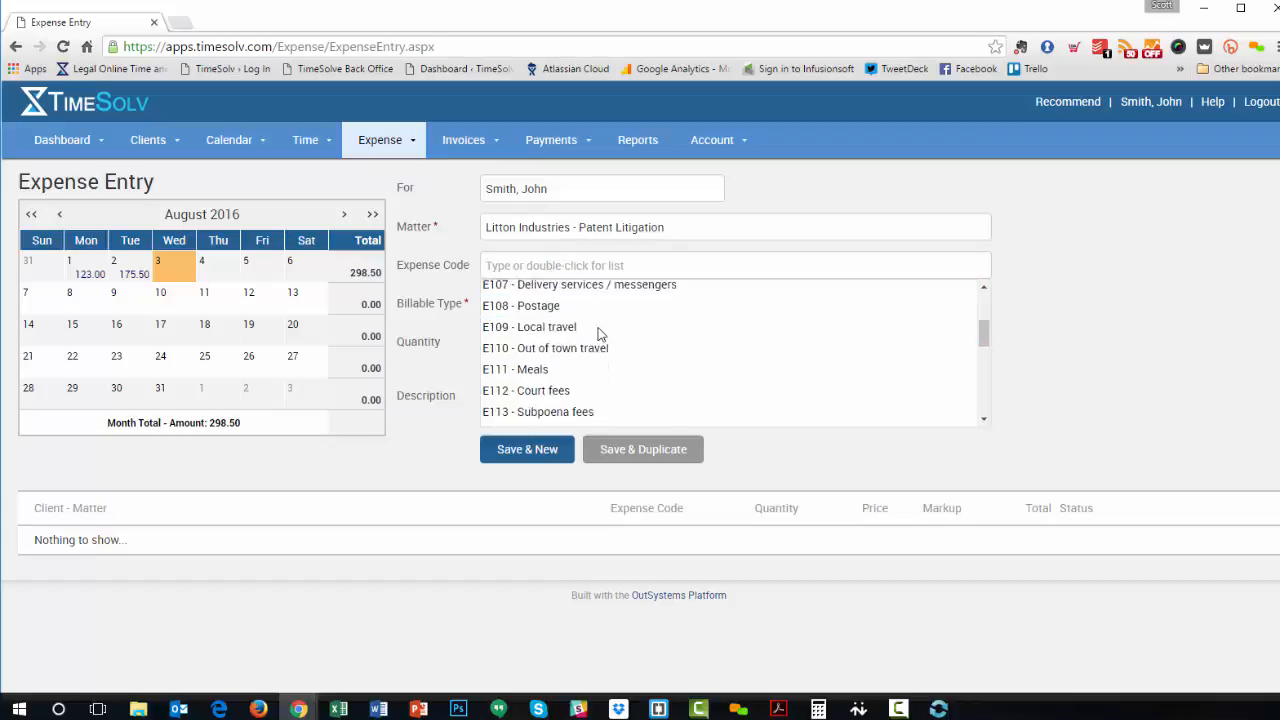
pyautogui.scroll(-4, 600, 335)
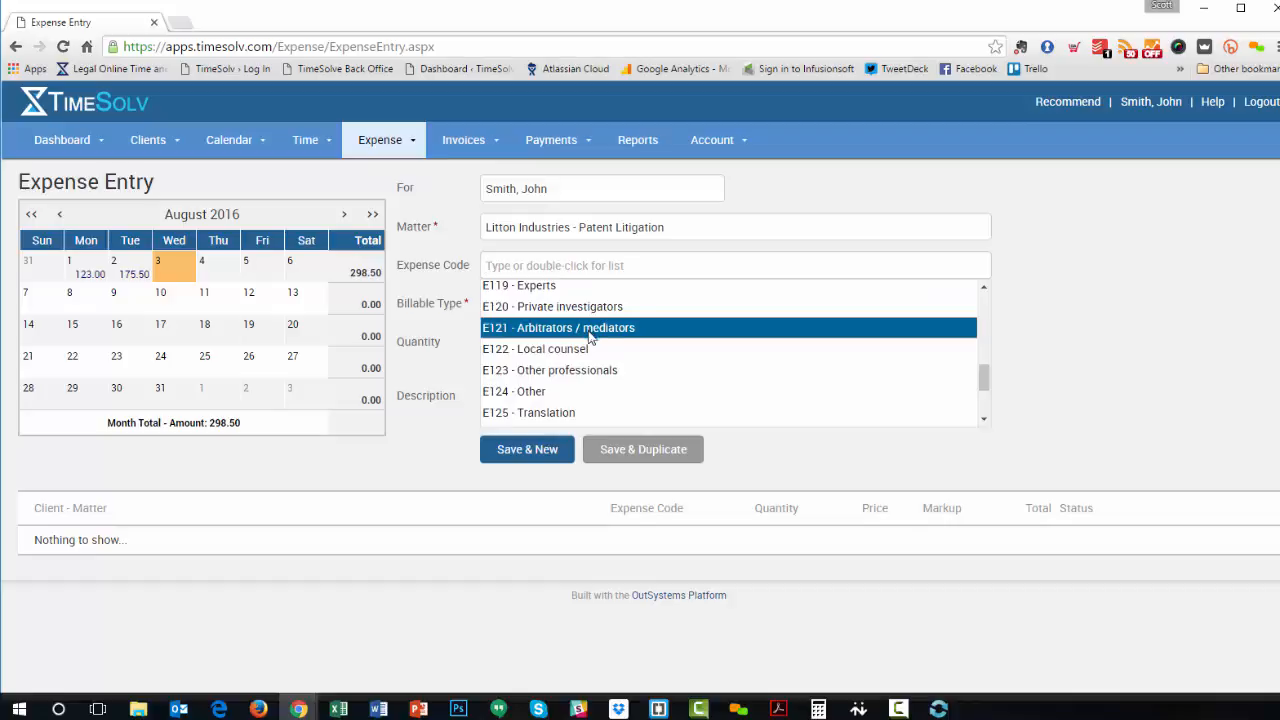
pyautogui.write('copy')
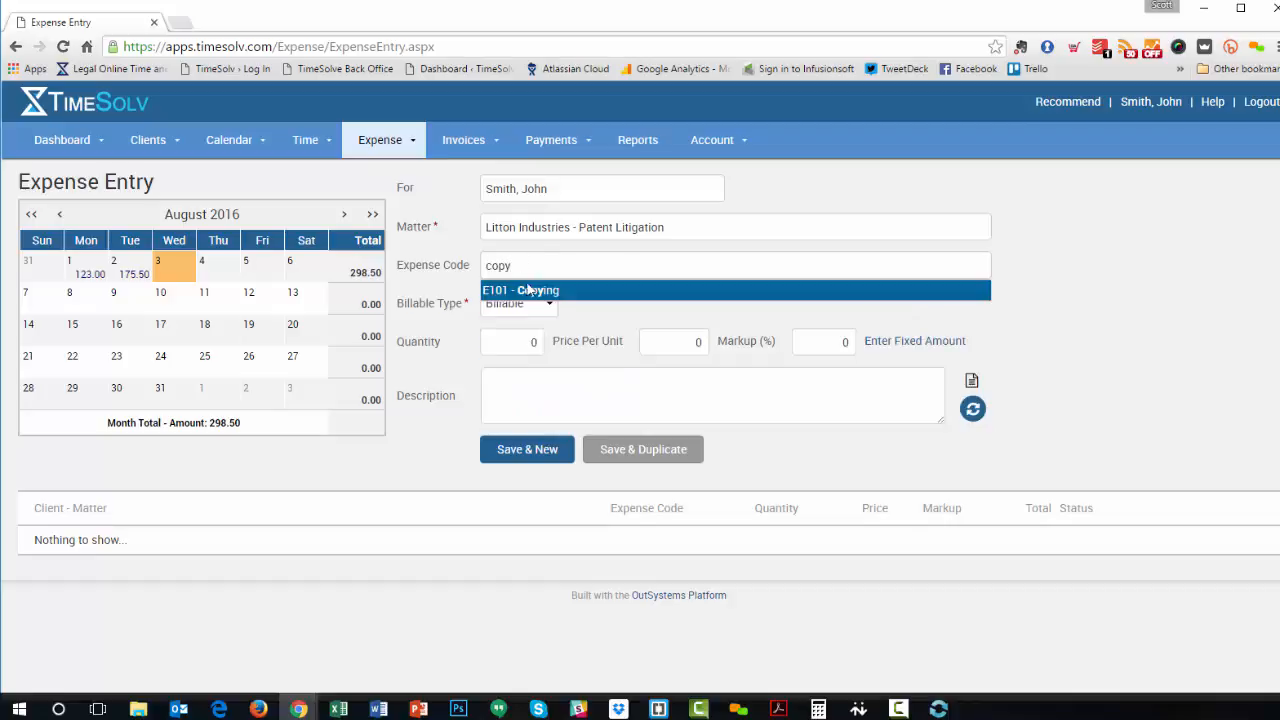
pyautogui.click(544, 293)
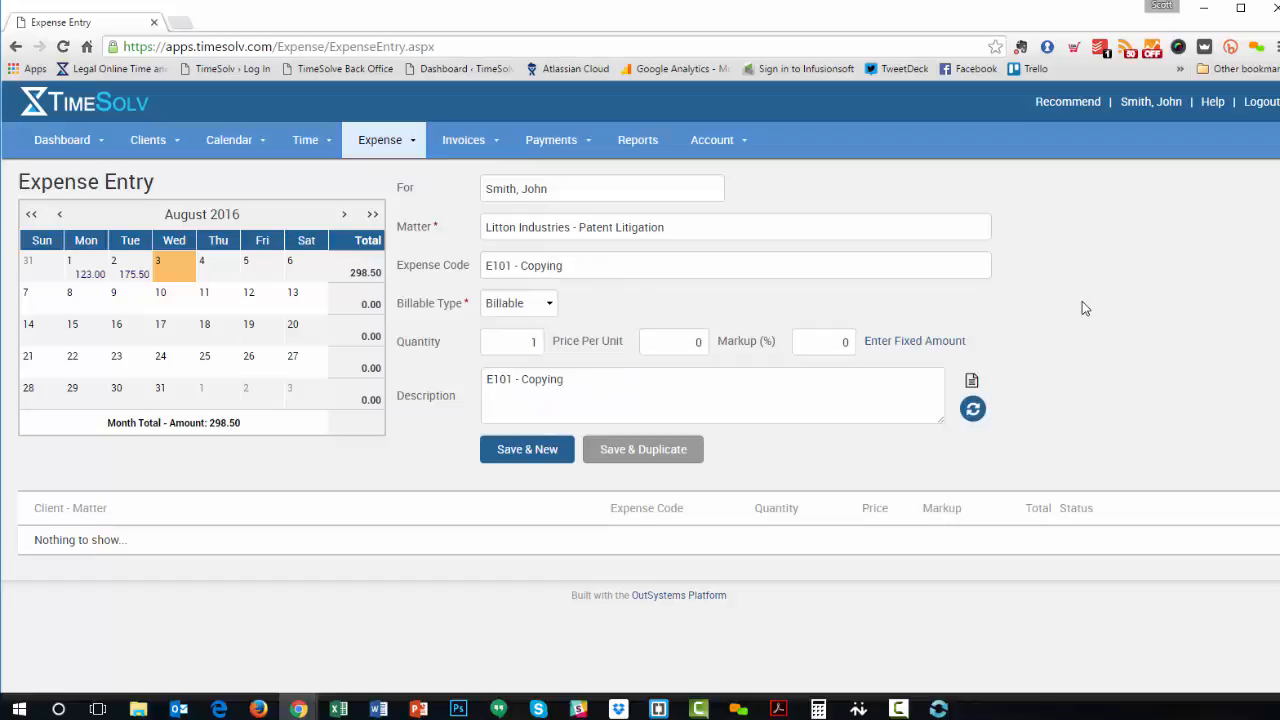
# - Set the copying expense to quantity 3, price per unit 50 and markup 5%, and save the entry
pyautogui.click(534, 342)
pyautogui.write('3')
pyautogui.click(697, 342)
pyautogui.write('50')
pyautogui.click(846, 342)
pyautogui.write('5')
pyautogui.click(971, 380)
pyautogui.click(1084, 276)
pyautogui.click(537, 452)
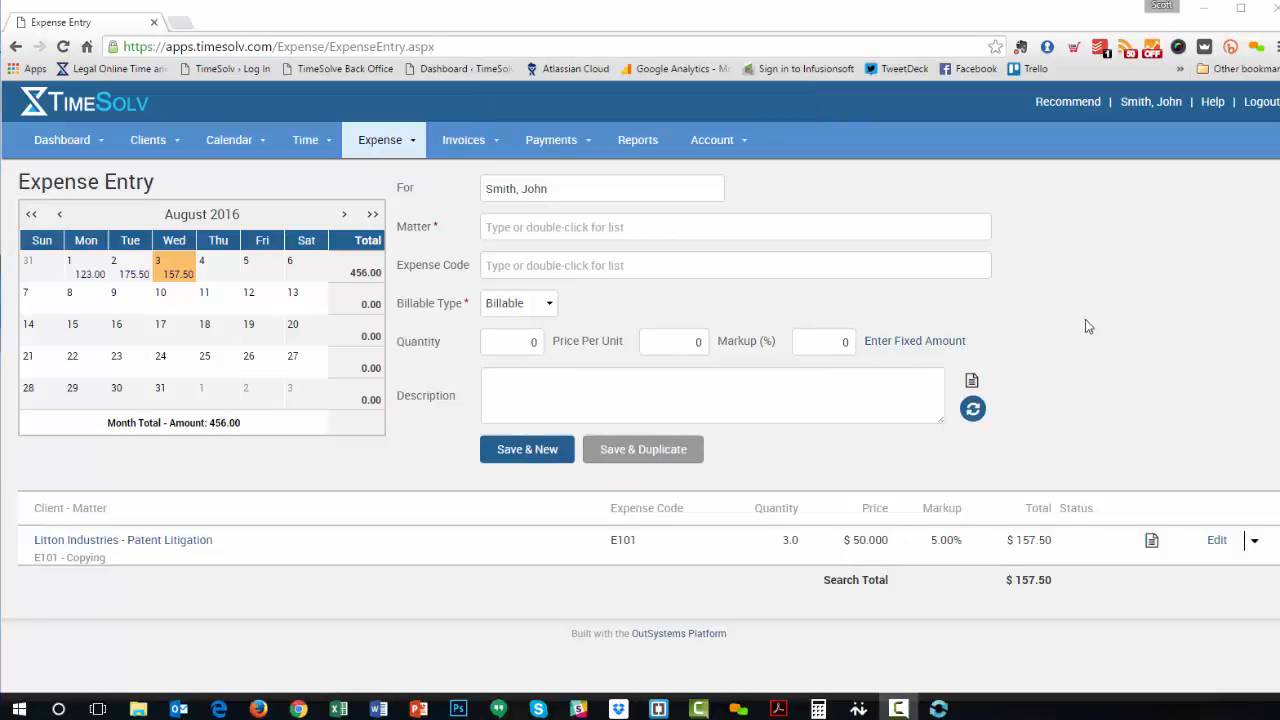
# - Save a fixed-amount expense of 100 for Litton Industries - Patent Litigation without an expense code, and dismiss the notification
pyautogui.click(918, 342)
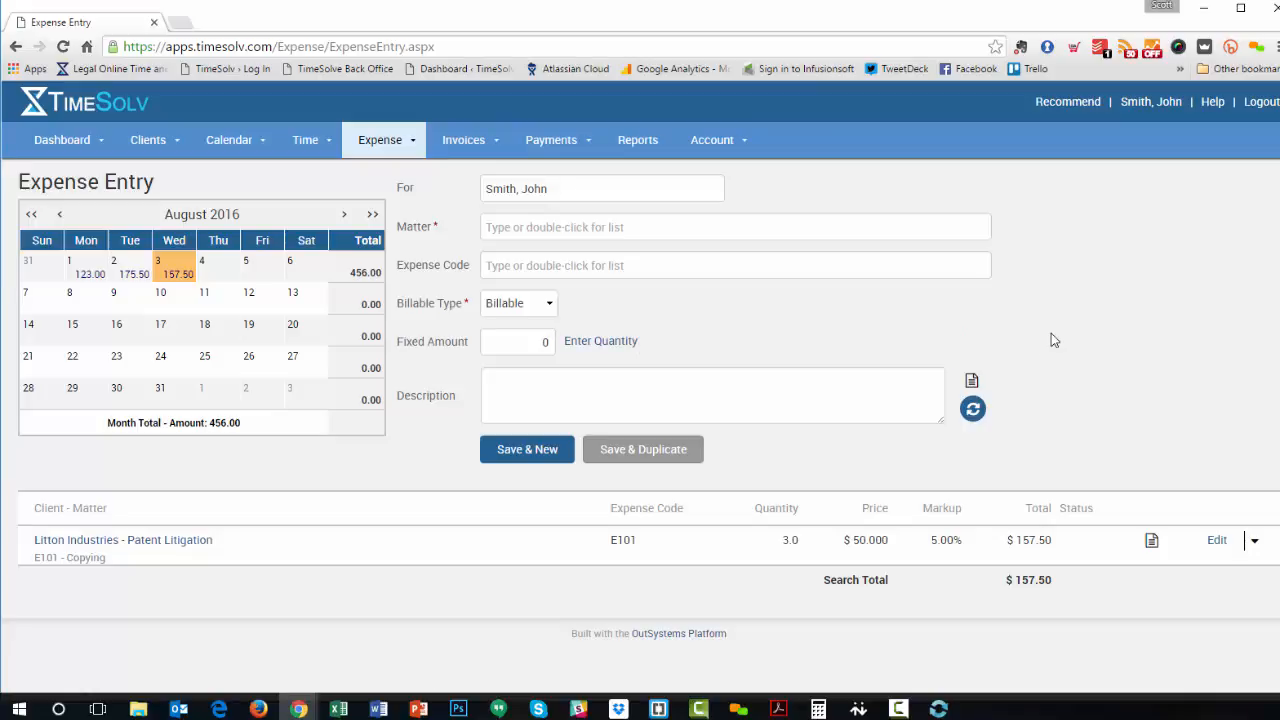
pyautogui.doubleClick(577, 228)
pyautogui.write('lit')
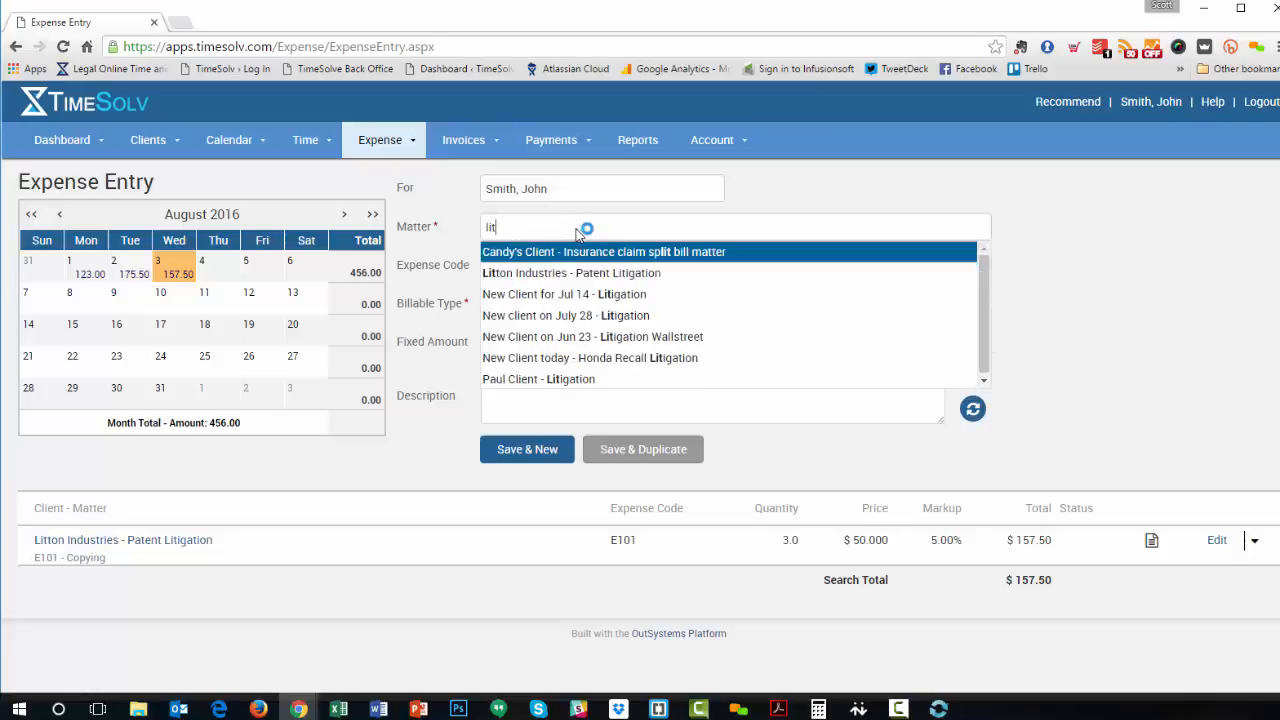
pyautogui.click(580, 274)
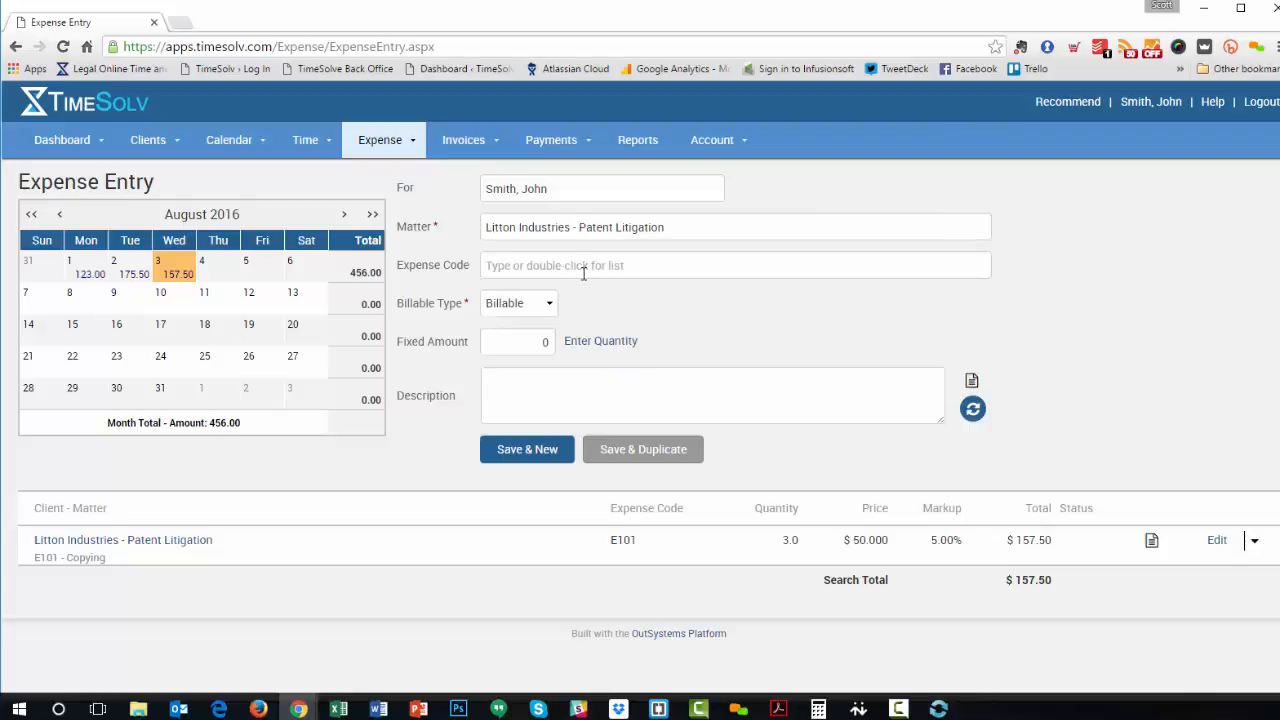
pyautogui.click(533, 340)
pyautogui.write('100')
pyautogui.click(530, 387)
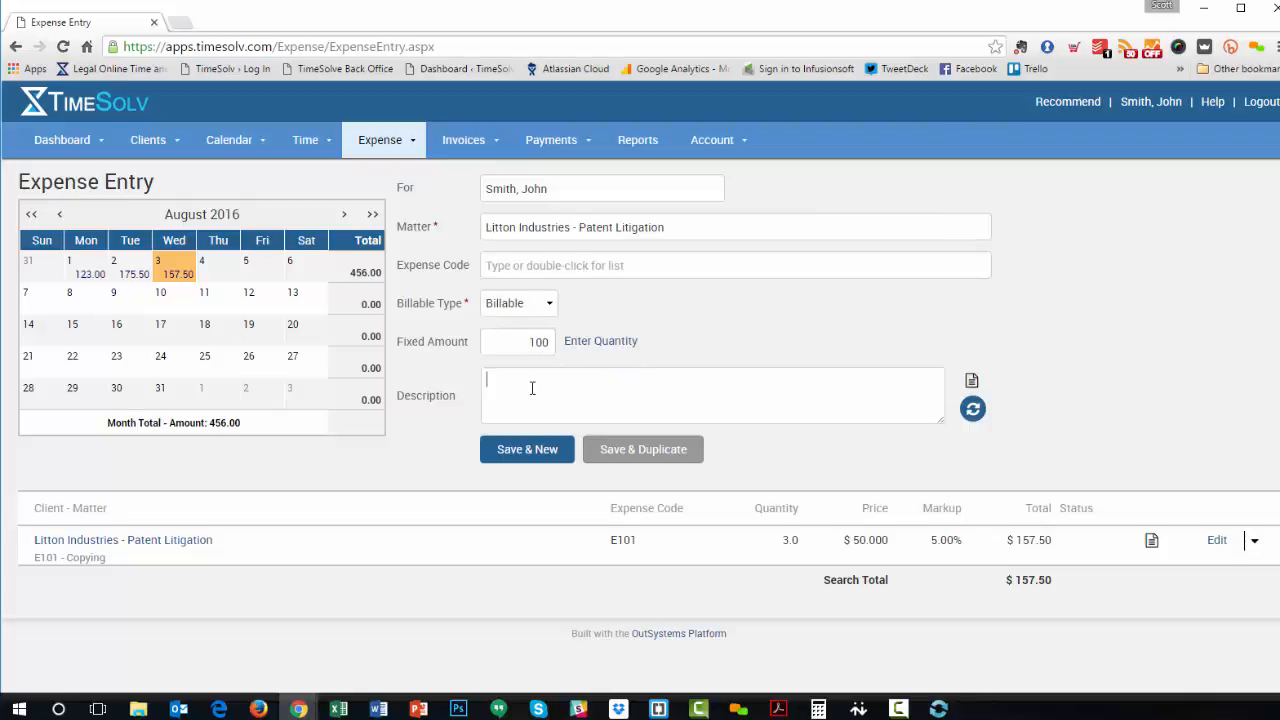
pyautogui.click(543, 451)
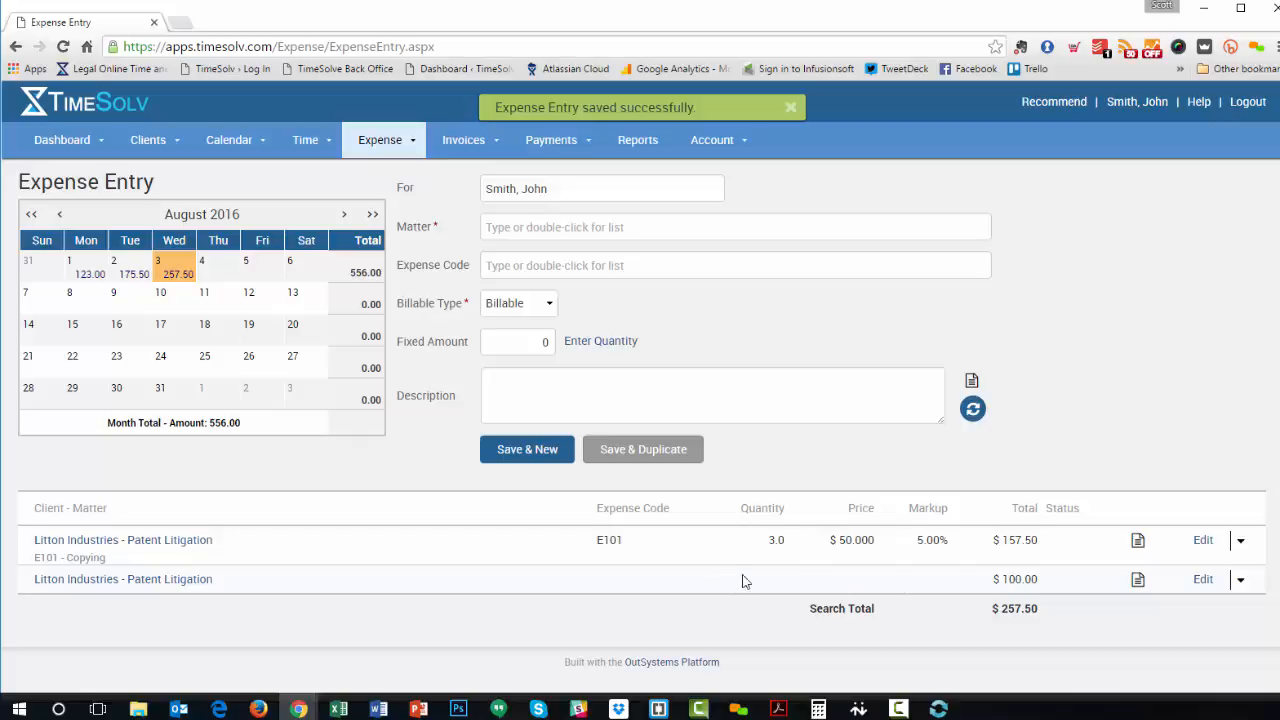
pyautogui.click(789, 110)
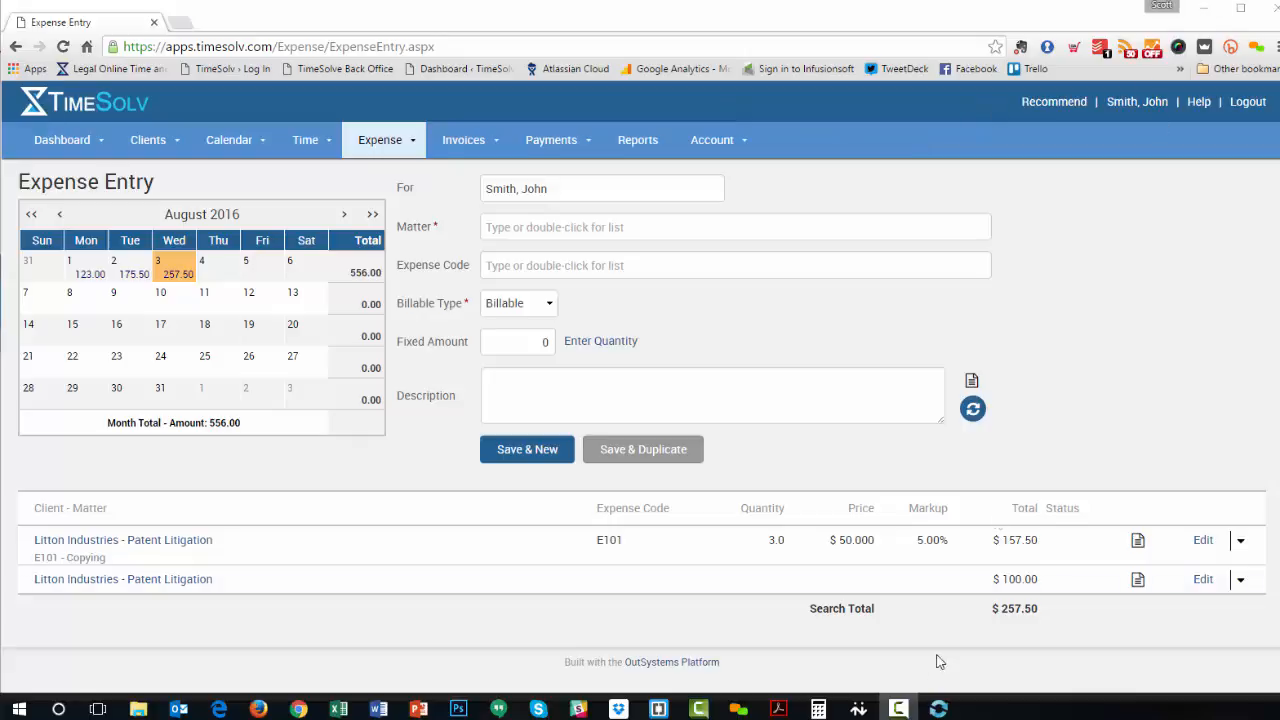
# - Switch to TimeSync with the browser minimized, and choose Litton Industries - Patent Litigation as the client matter of a new time entry
pyautogui.click(938, 708)
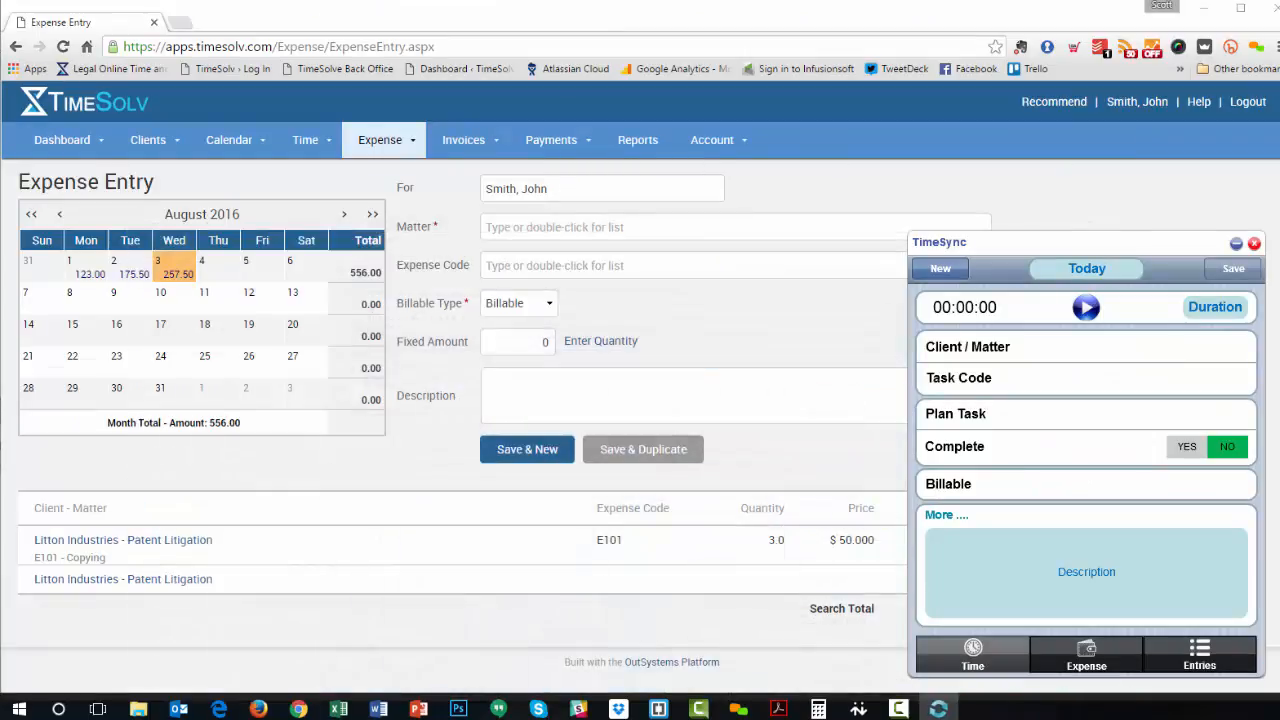
pyautogui.click(1203, 8)
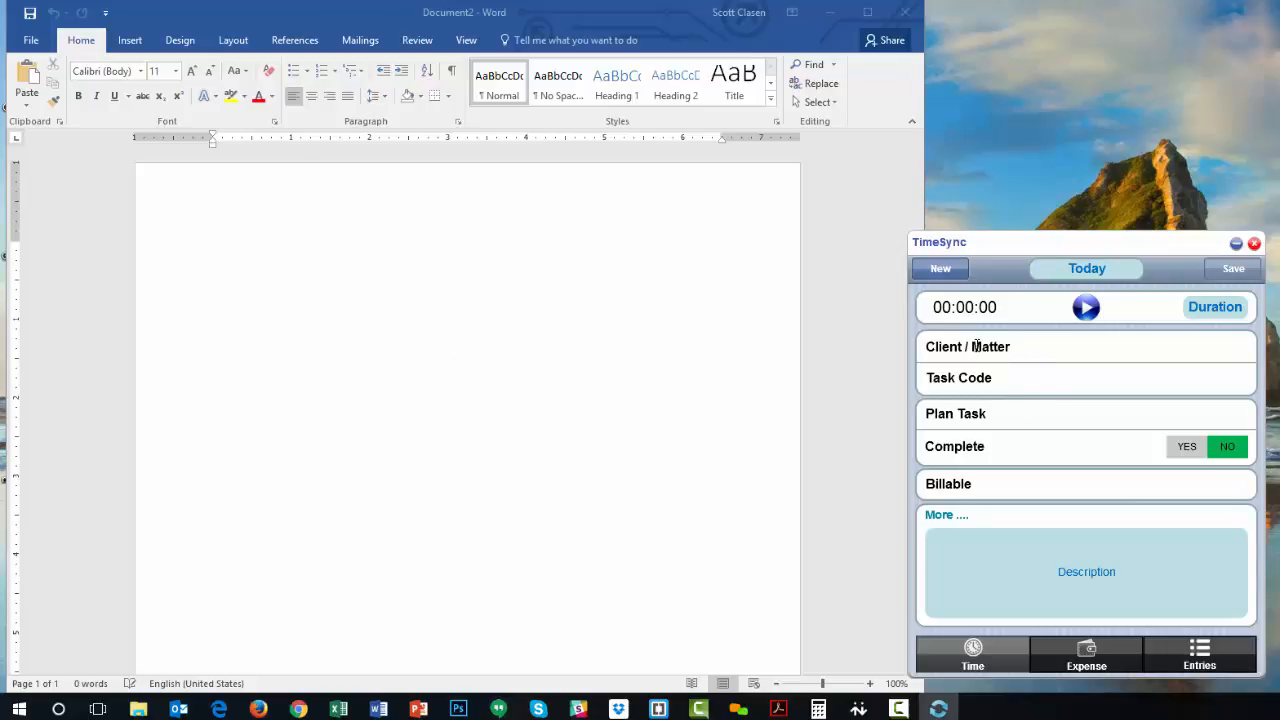
pyautogui.click(977, 346)
pyautogui.write('lit')
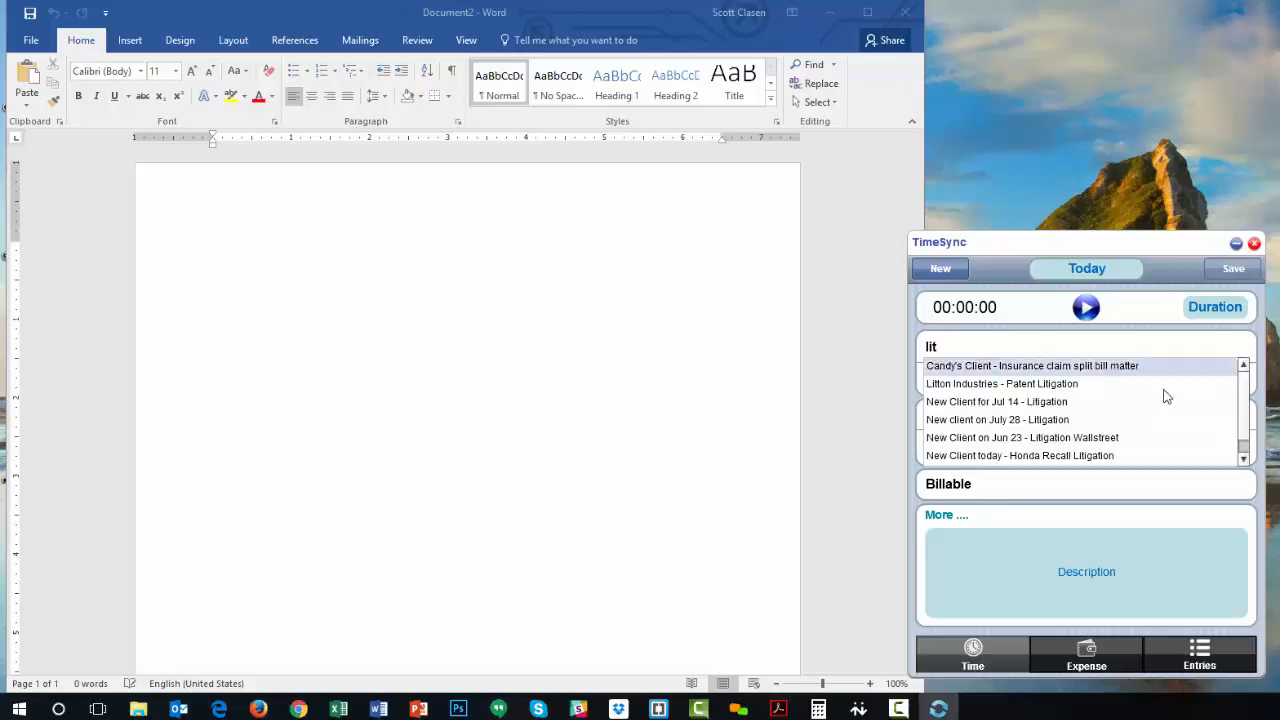
pyautogui.click(1033, 380)
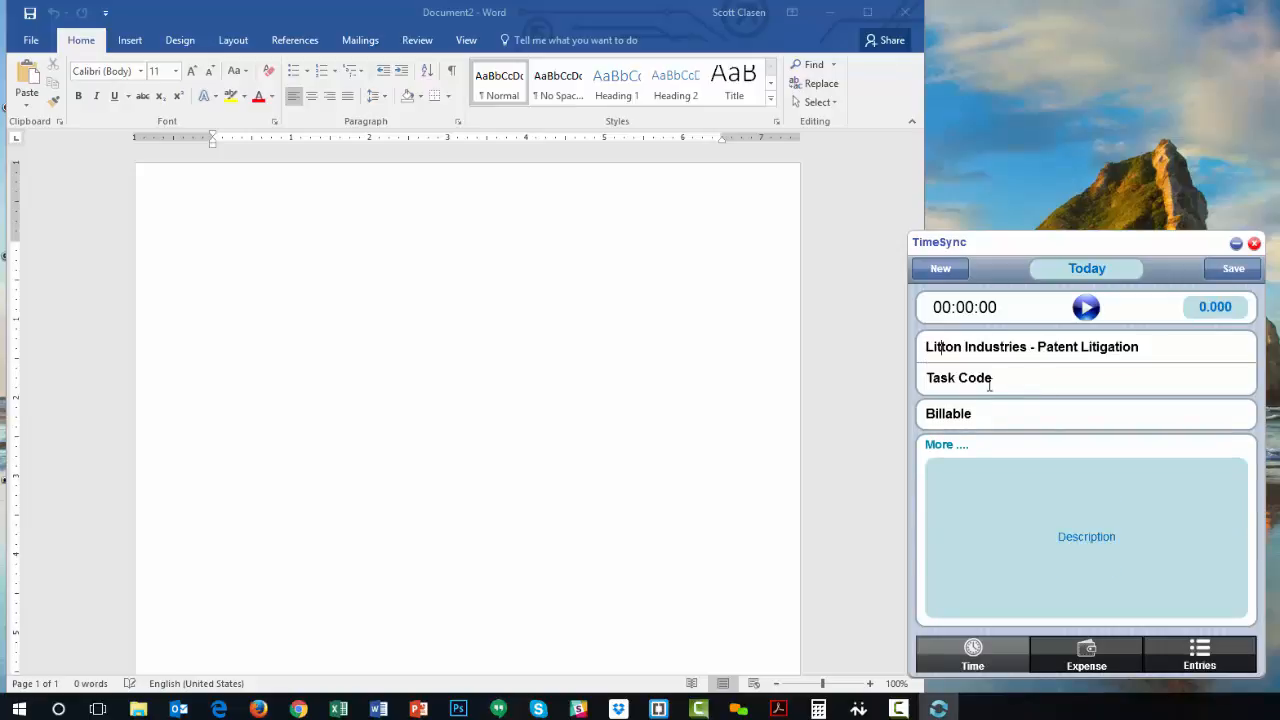
# - Run and stop the entry's timer, describe the work with the abbreviation rra (Review and revise patent application), and save the entry
pyautogui.click(1080, 309)
pyautogui.click(1086, 307)
pyautogui.click(960, 480)
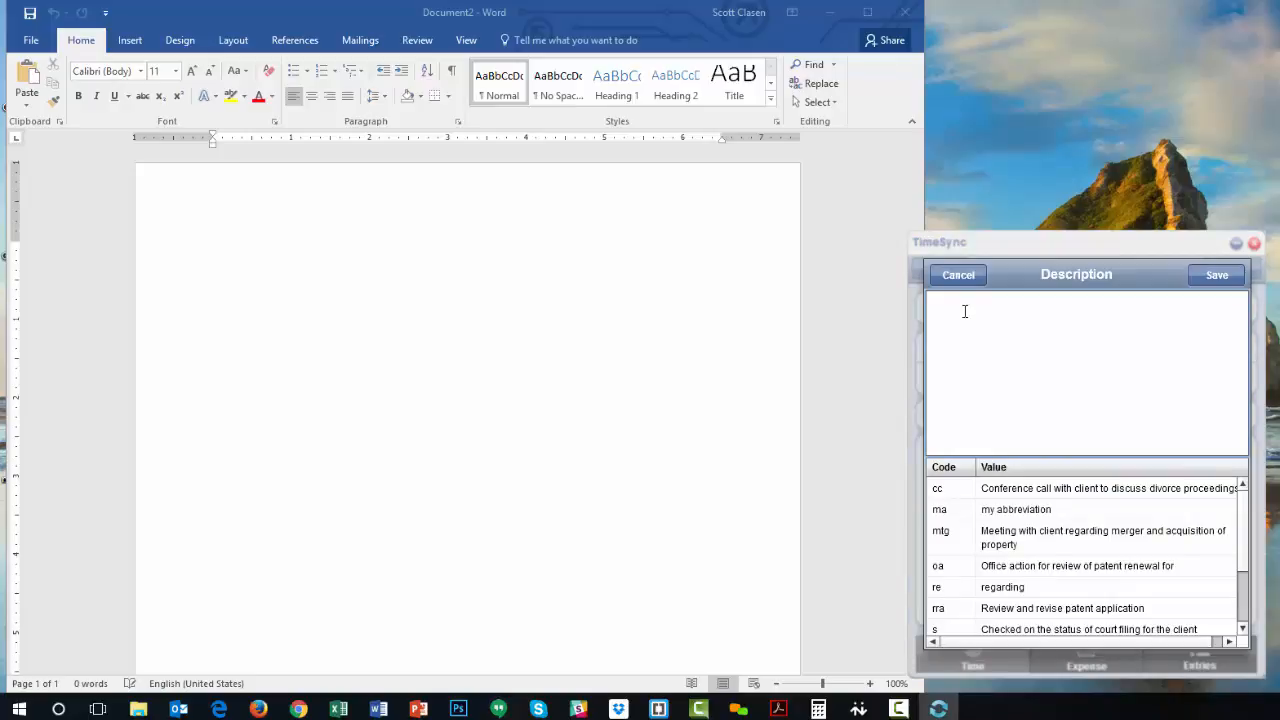
pyautogui.write('rra')
pyautogui.click(1217, 276)
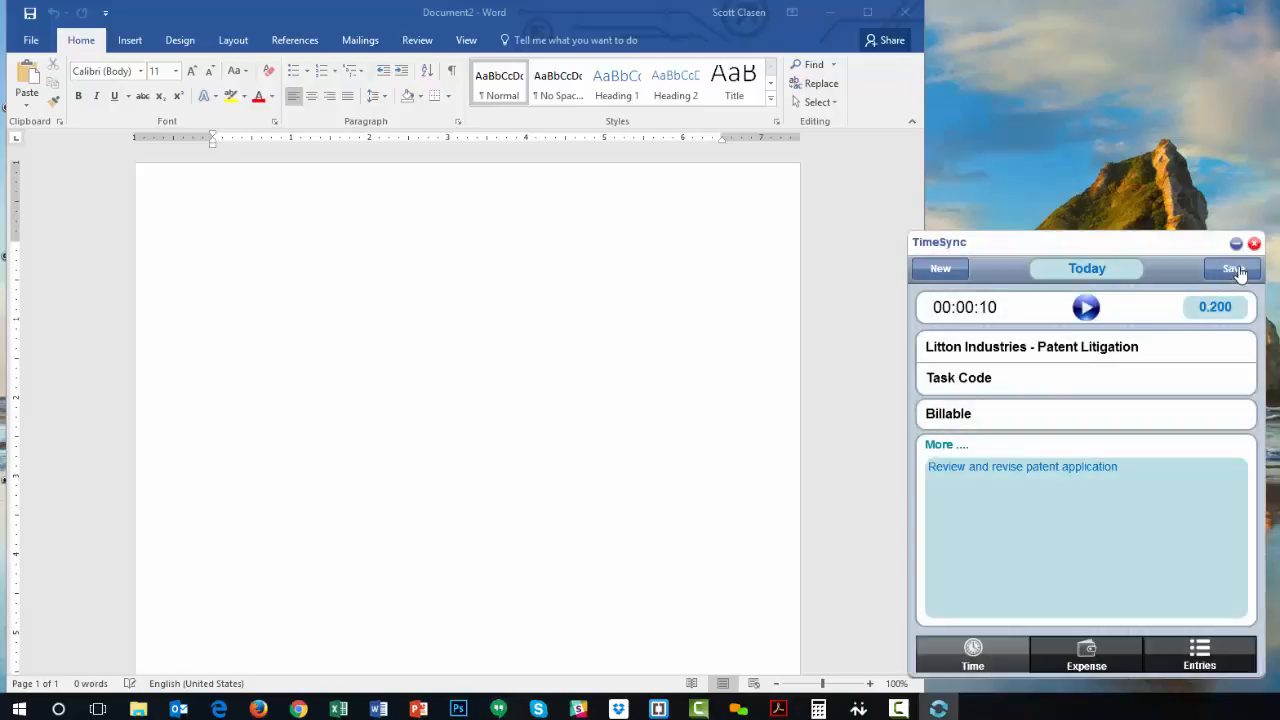
pyautogui.click(1234, 270)
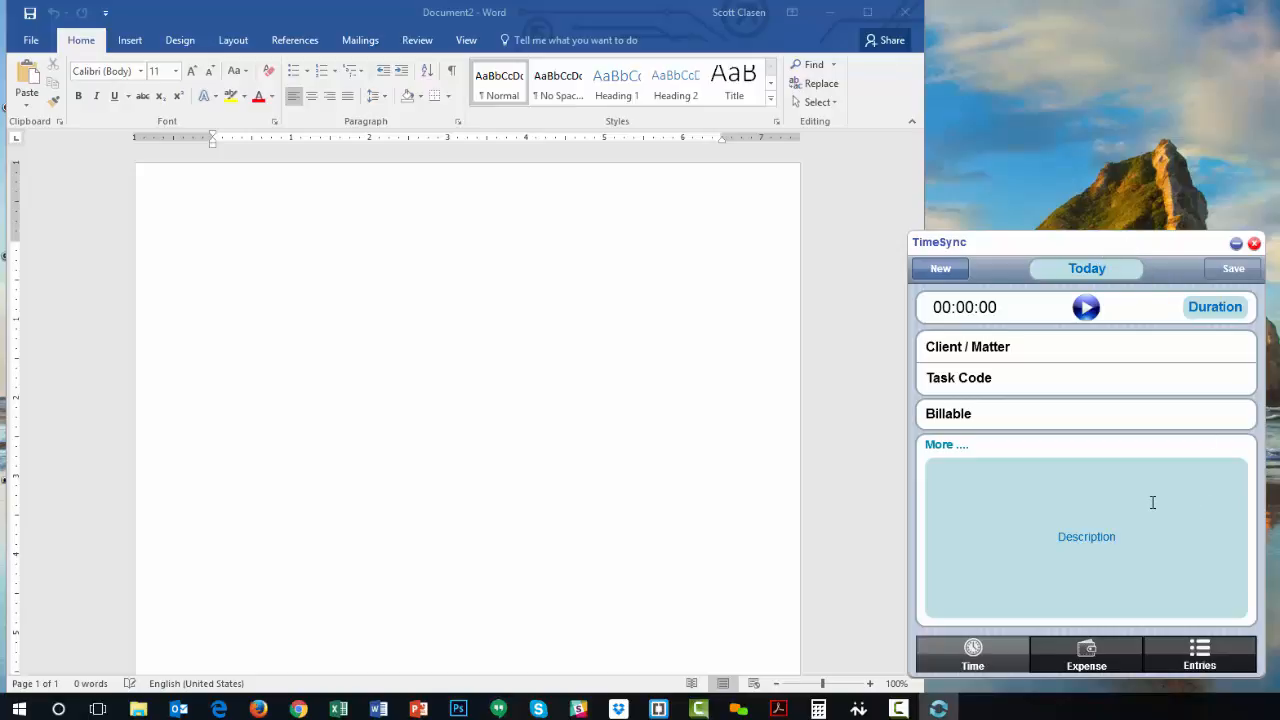
# - Open the list of saved TimeSync entries and sync it with the online account
pyautogui.click(1200, 657)
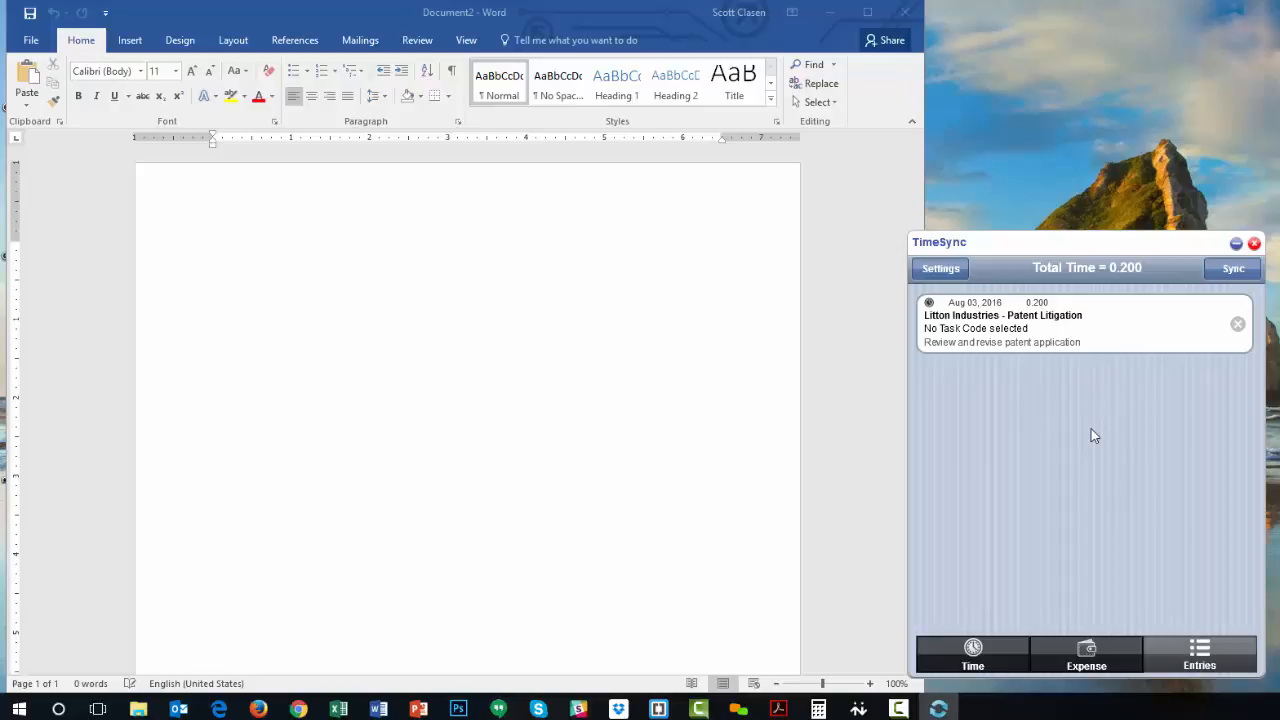
pyautogui.click(1230, 270)
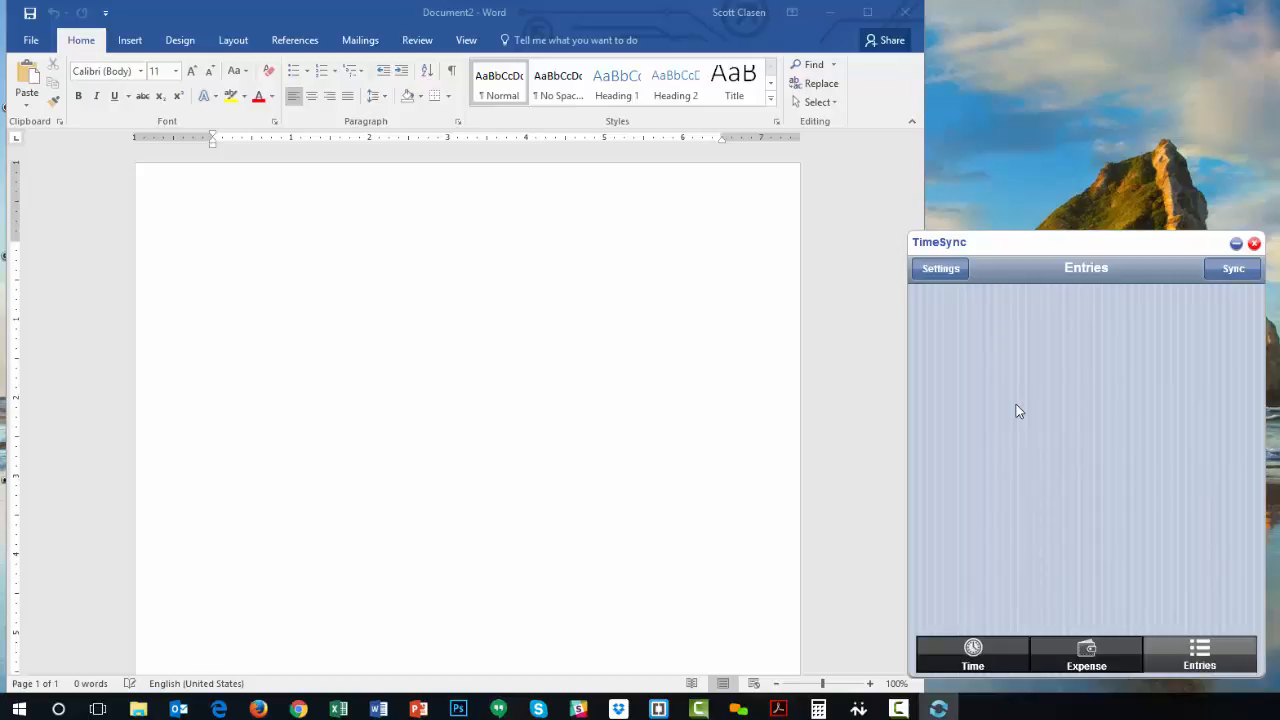
pyautogui.click(1238, 272)
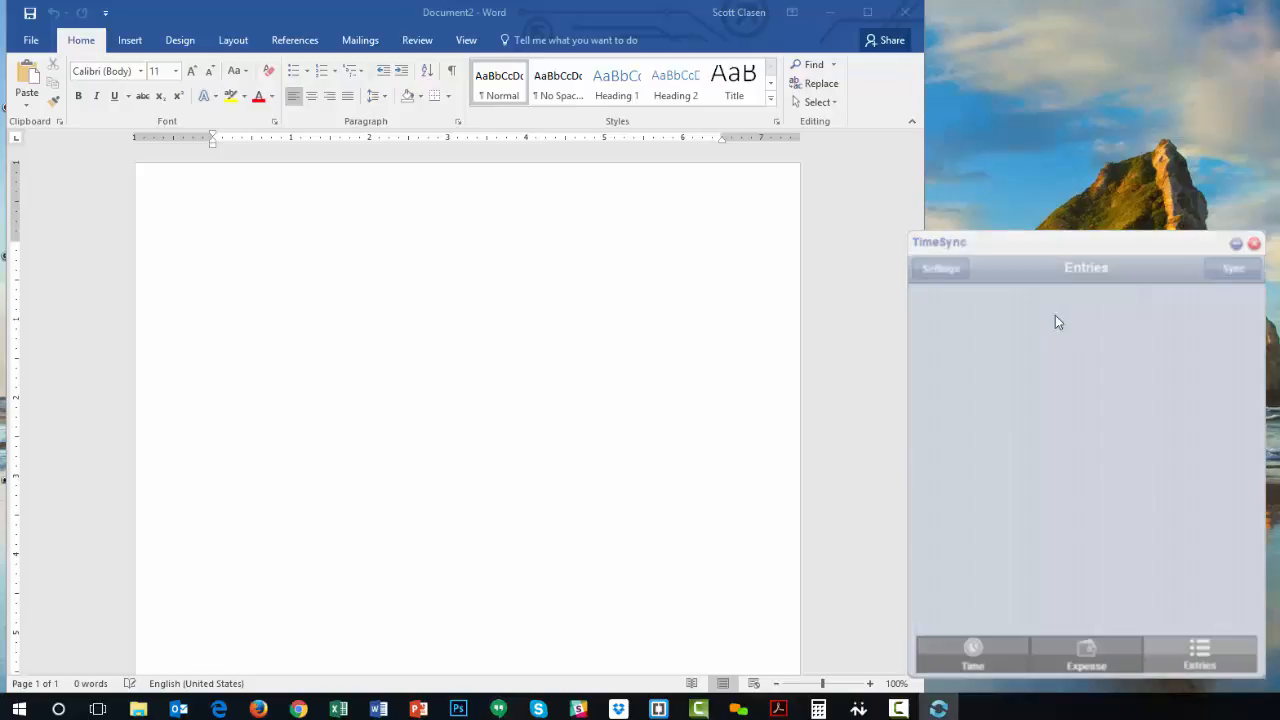